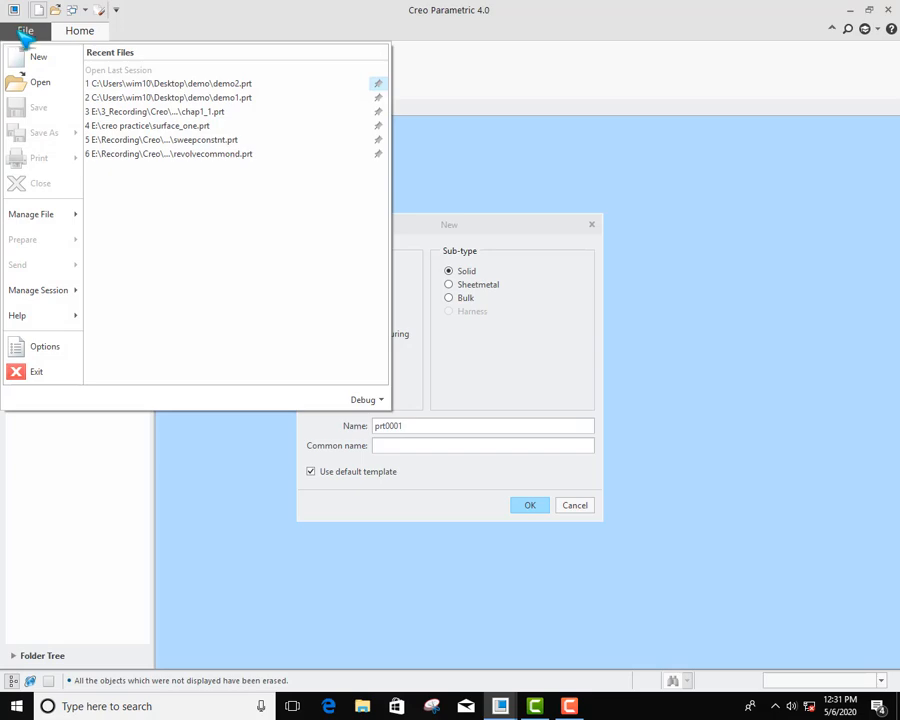
Step: Name the new solid part Extrdue_demo1 and turn off the default template
{"action": "left_click", "coordinate": [492, 160]}
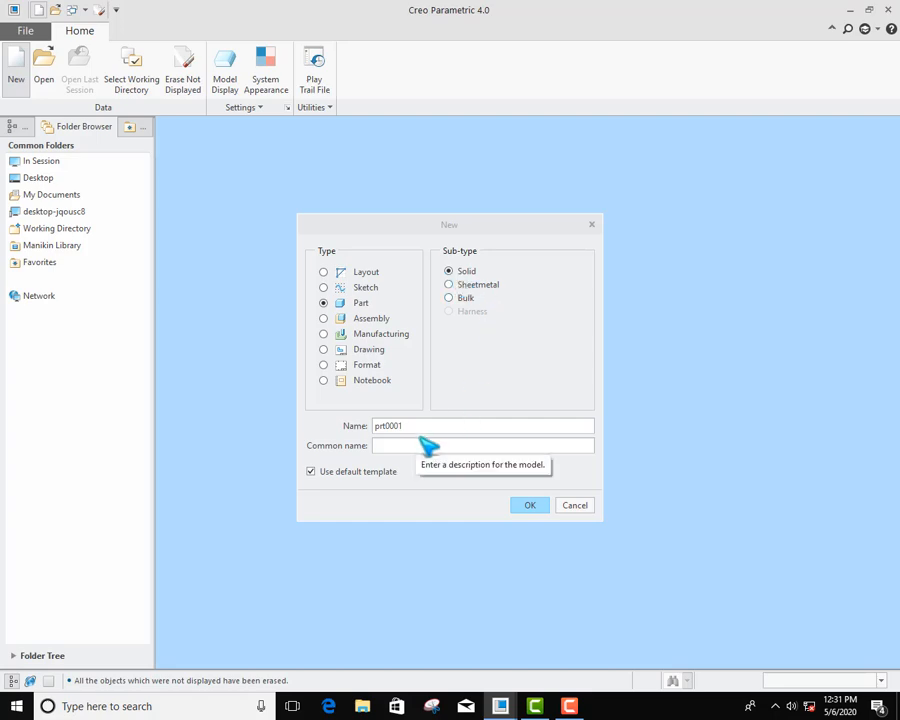
{"action": "left_click", "coordinate": [311, 472]}
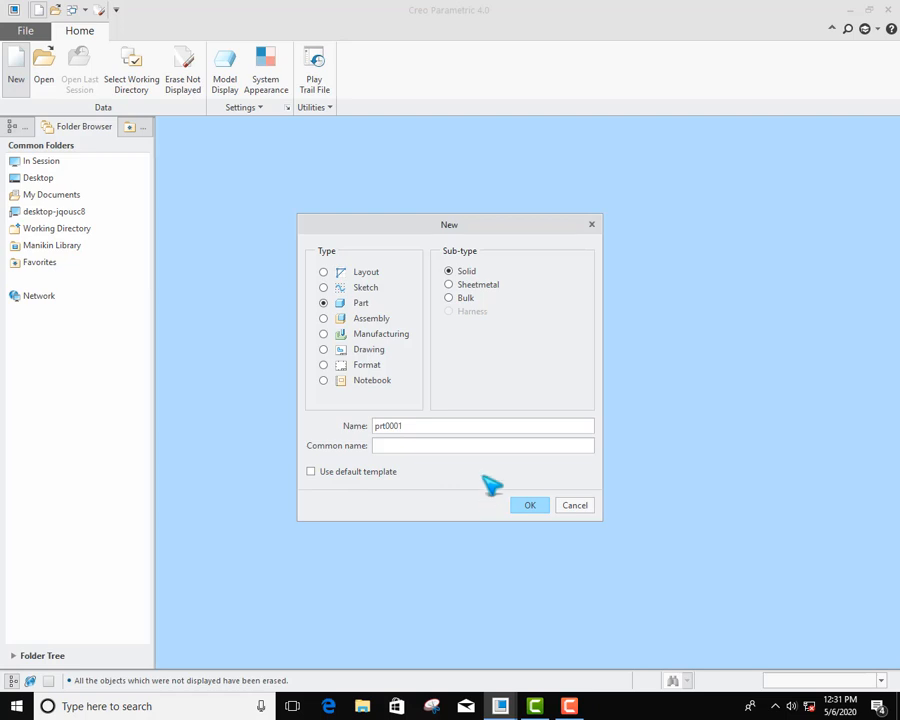
{"action": "left_click", "coordinate": [422, 429]}
{"action": "double_click", "coordinate": [422, 429]}
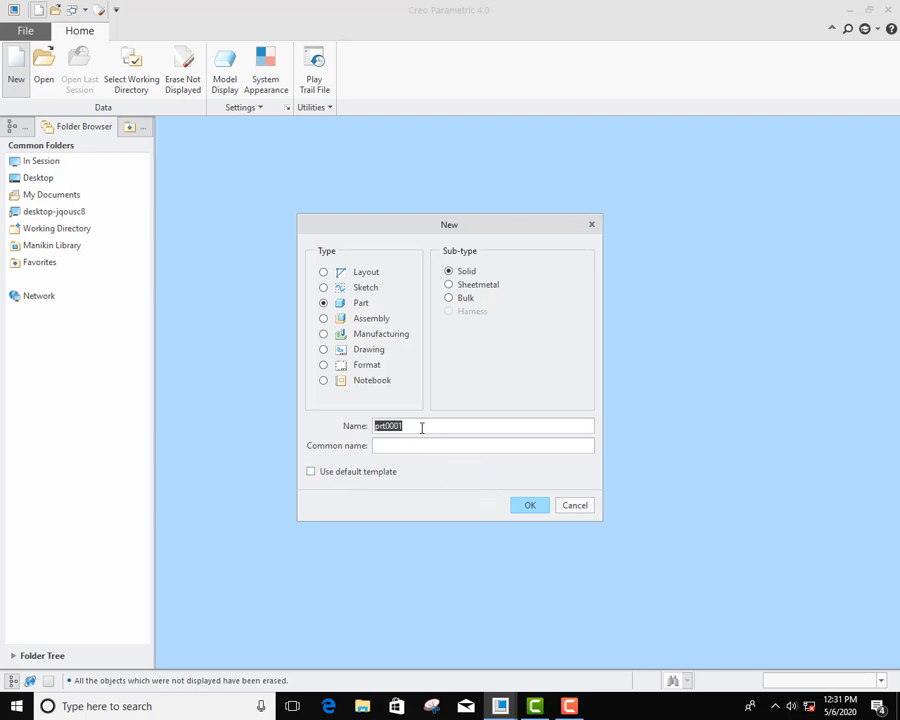
{"action": "type", "text": "Extrdue_demo1"}
{"action": "left_click", "coordinate": [528, 506]}
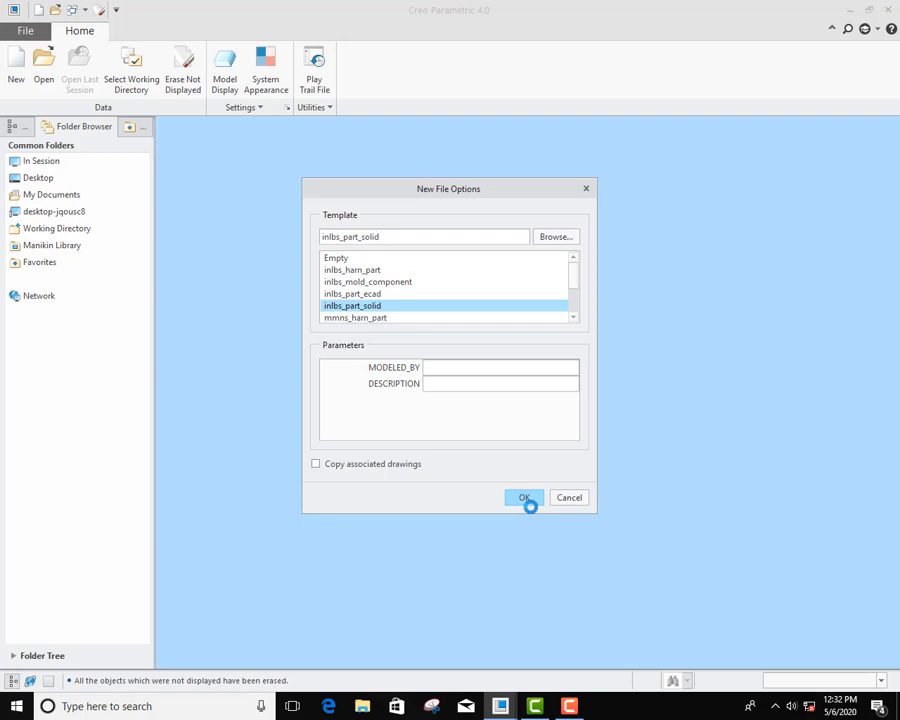
Step: Create the part from the mmns_part_solid template
{"action": "scroll", "coordinate": [450, 305], "scroll_direction": "down", "scroll_amount": 2}
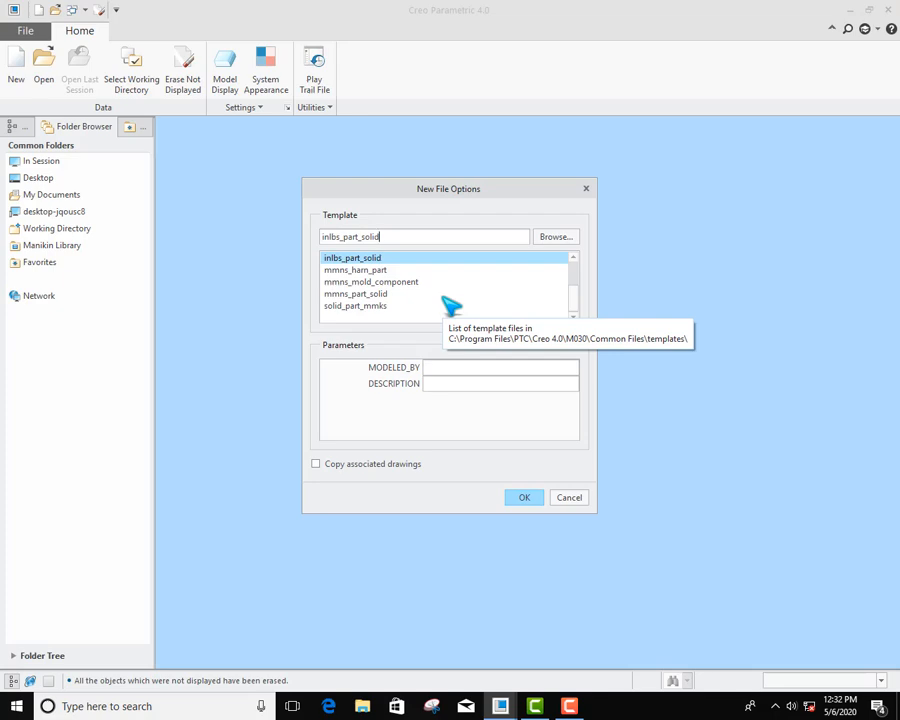
{"action": "left_click", "coordinate": [366, 295]}
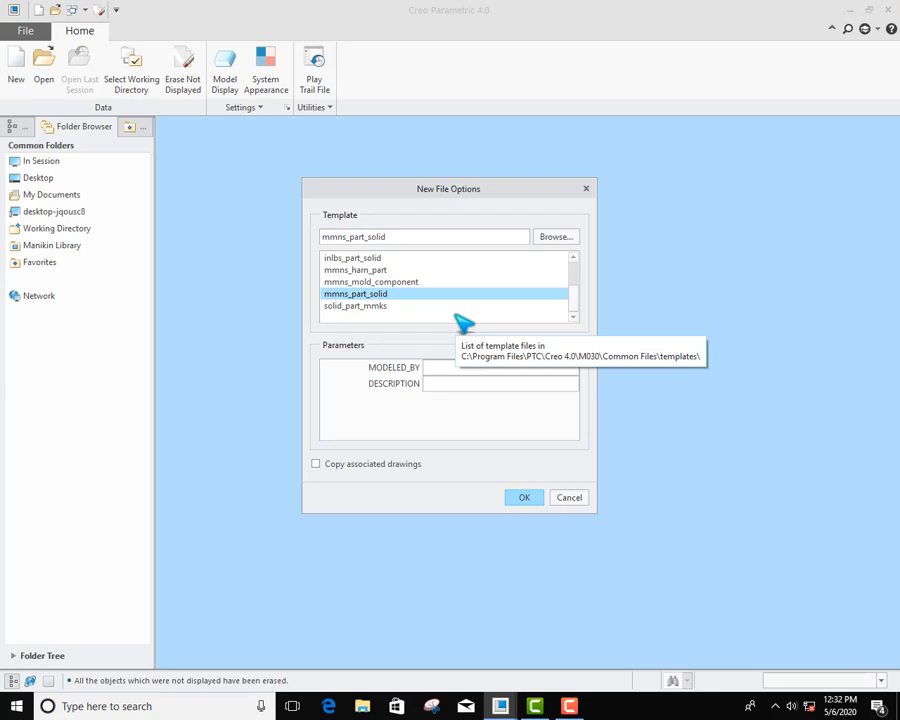
{"action": "left_click", "coordinate": [524, 498]}
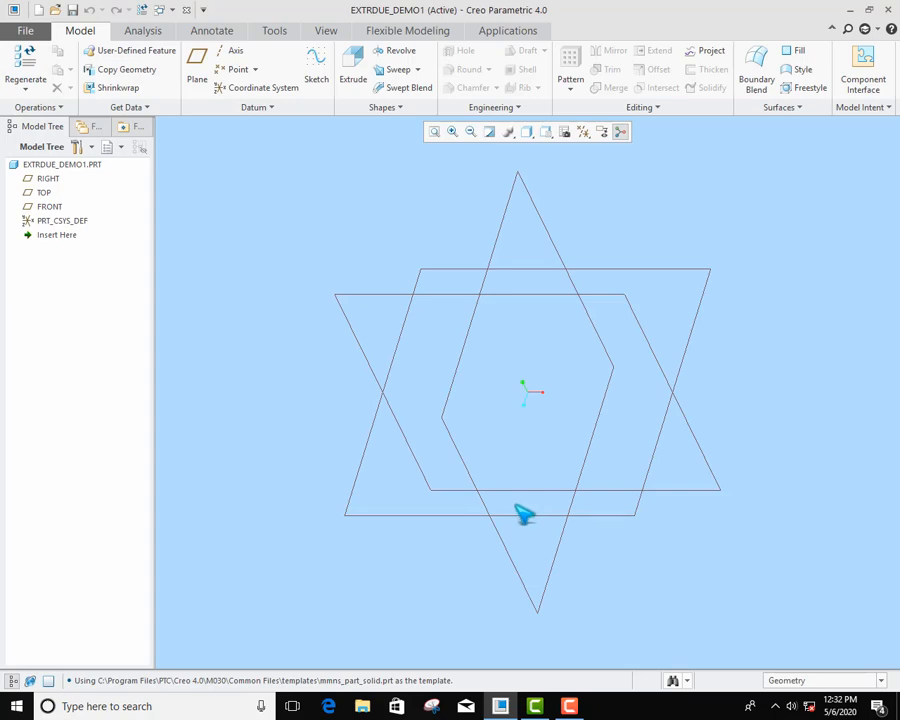
{"action": "scroll", "coordinate": [524, 513], "scroll_direction": "up", "scroll_amount": 2}
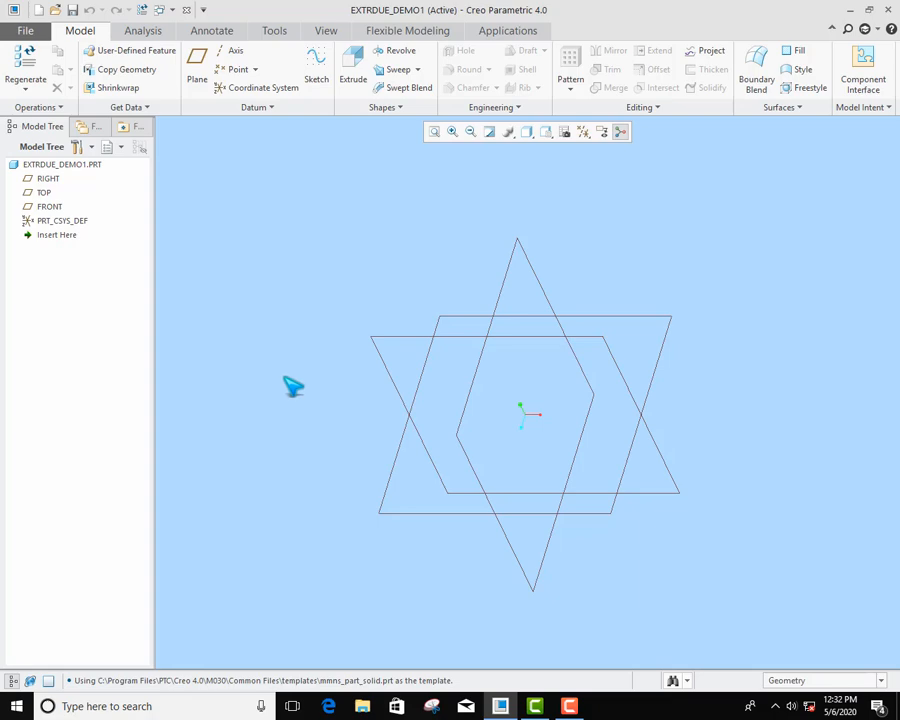
{"action": "left_click", "coordinate": [55, 179]}
{"action": "left_click", "coordinate": [52, 193]}
{"action": "left_click", "coordinate": [54, 207]}
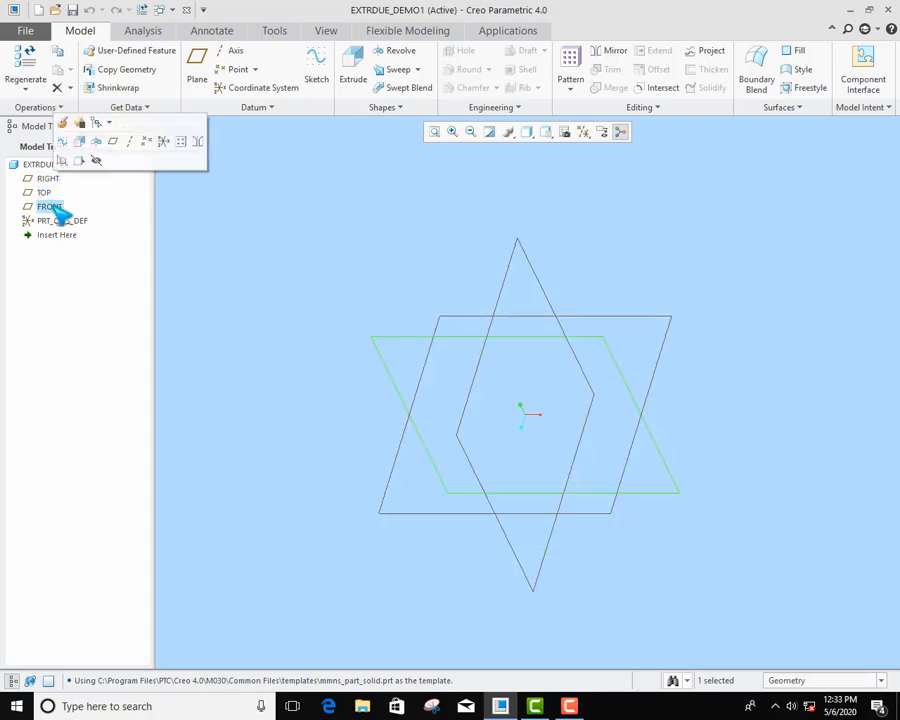
{"action": "left_click", "coordinate": [204, 256]}
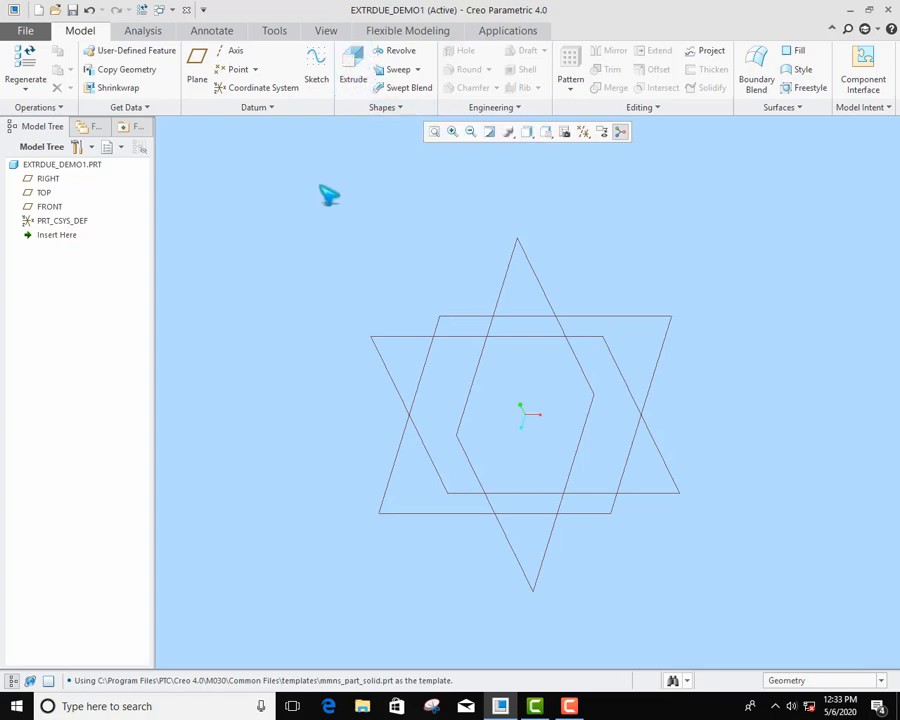
{"action": "left_click", "coordinate": [403, 110]}
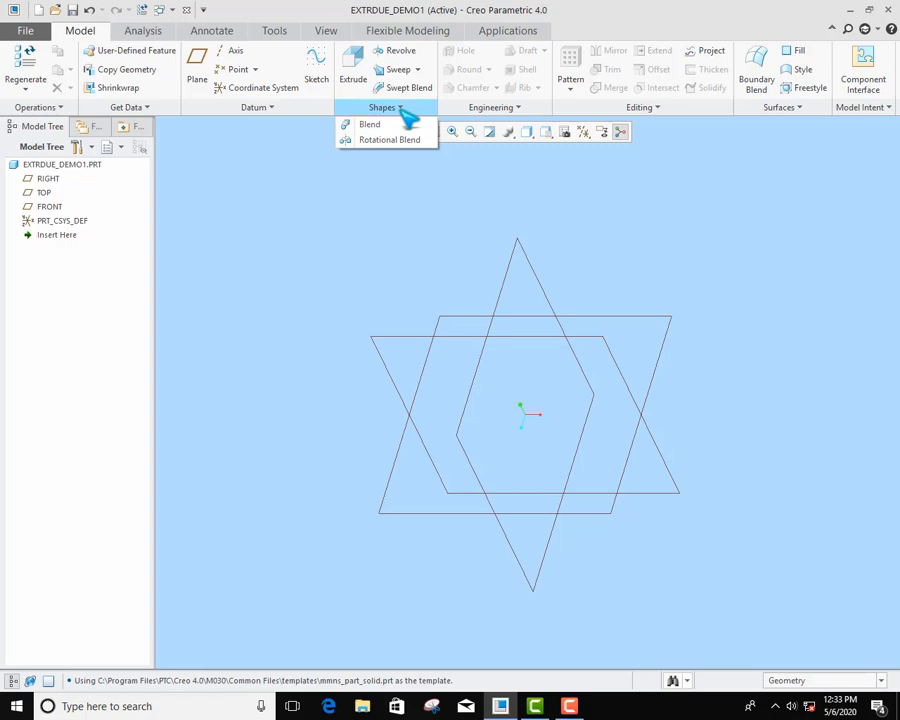
{"action": "left_click", "coordinate": [347, 268]}
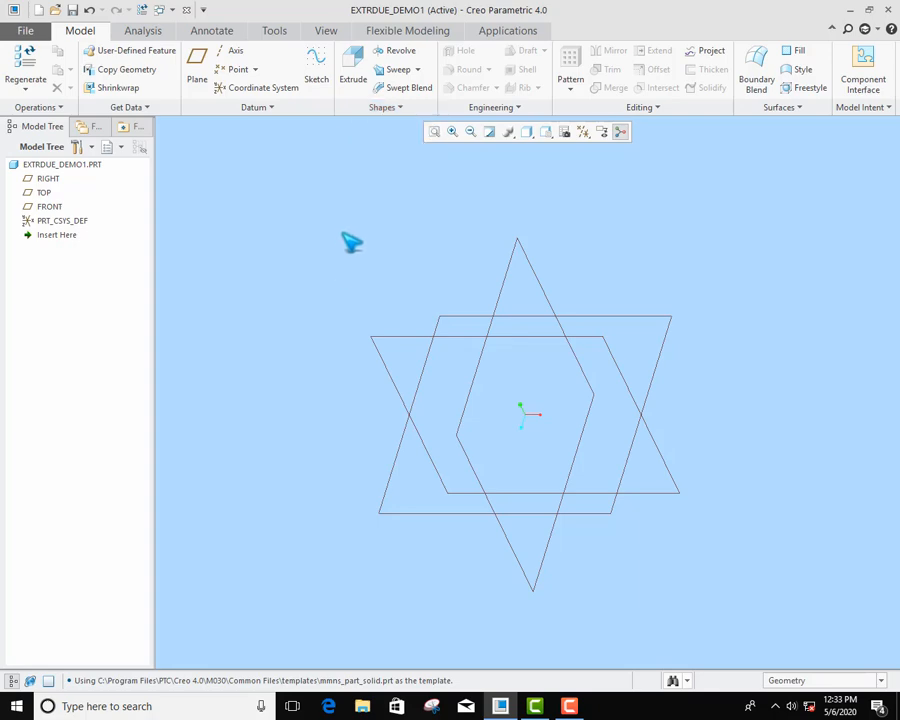
Step: Start an Extrude feature and define its internal sketch on the FRONT datum plane
{"action": "left_click", "coordinate": [356, 80]}
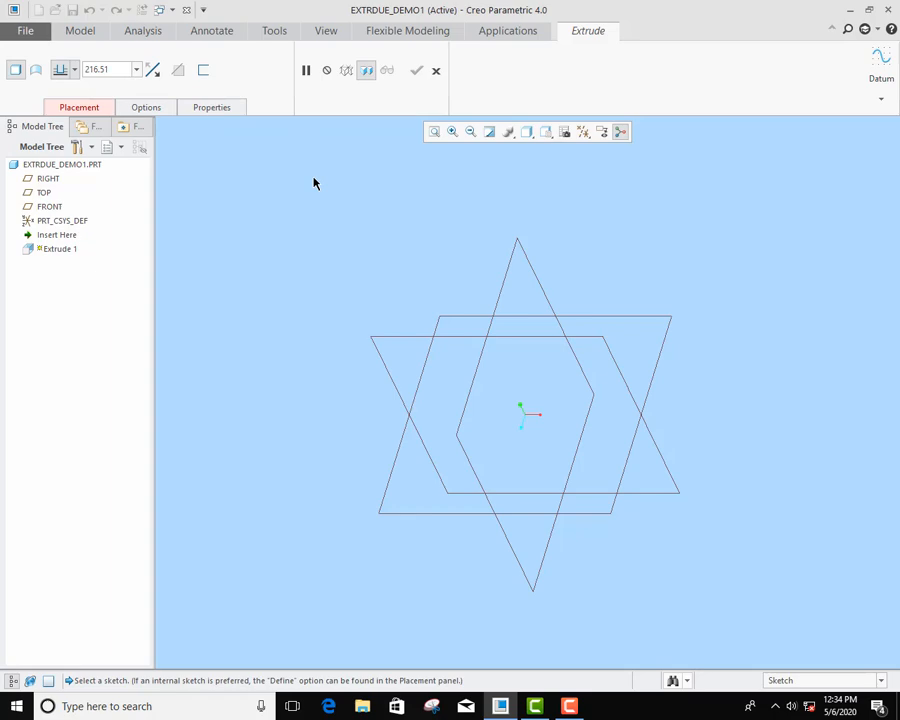
{"action": "left_click", "coordinate": [84, 109]}
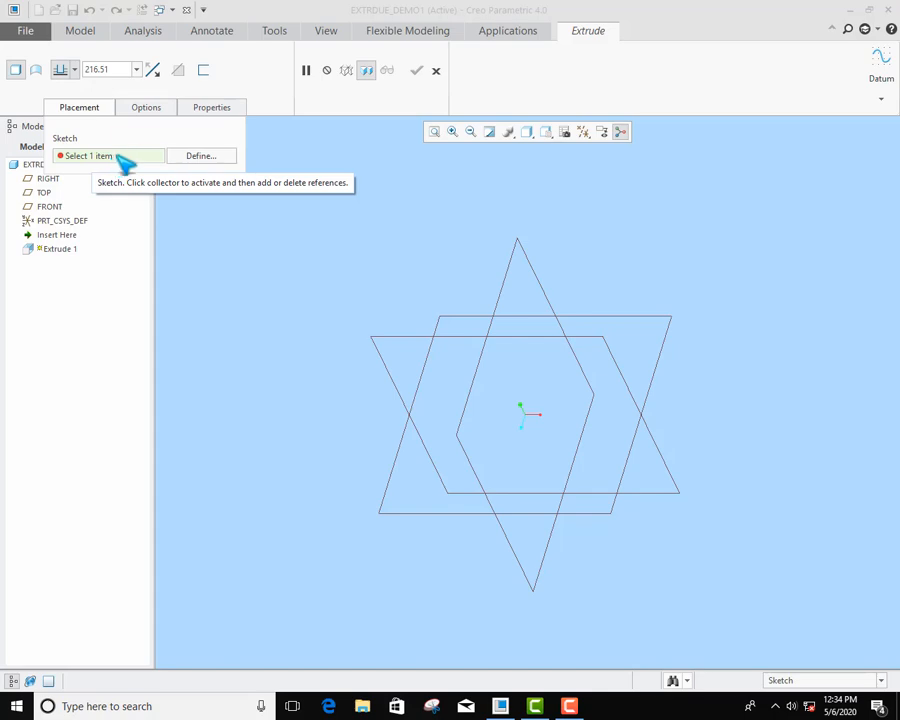
{"action": "left_click", "coordinate": [200, 157]}
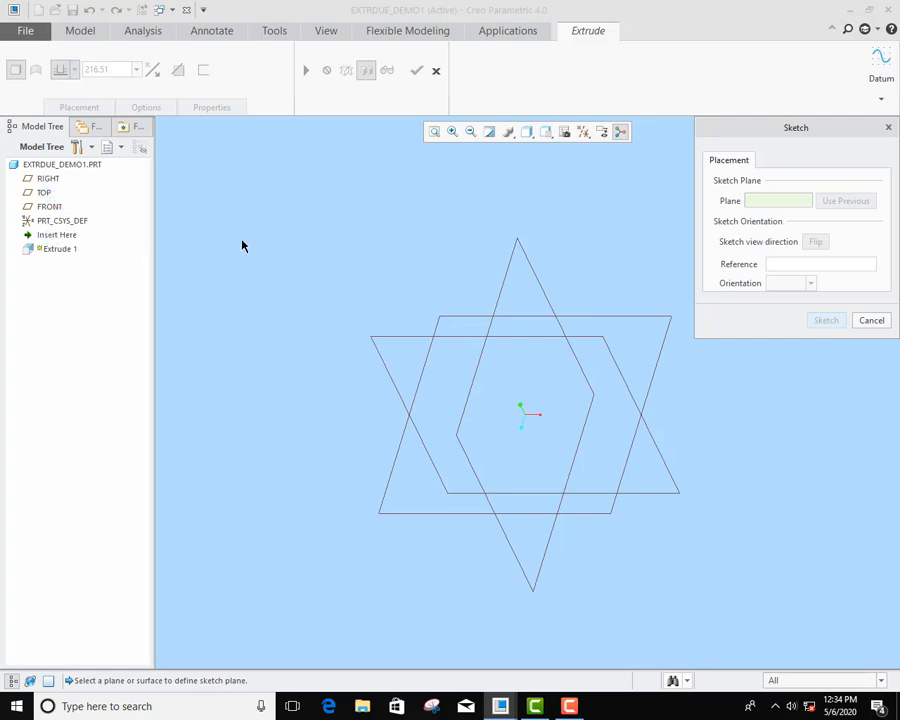
{"action": "left_click", "coordinate": [50, 207]}
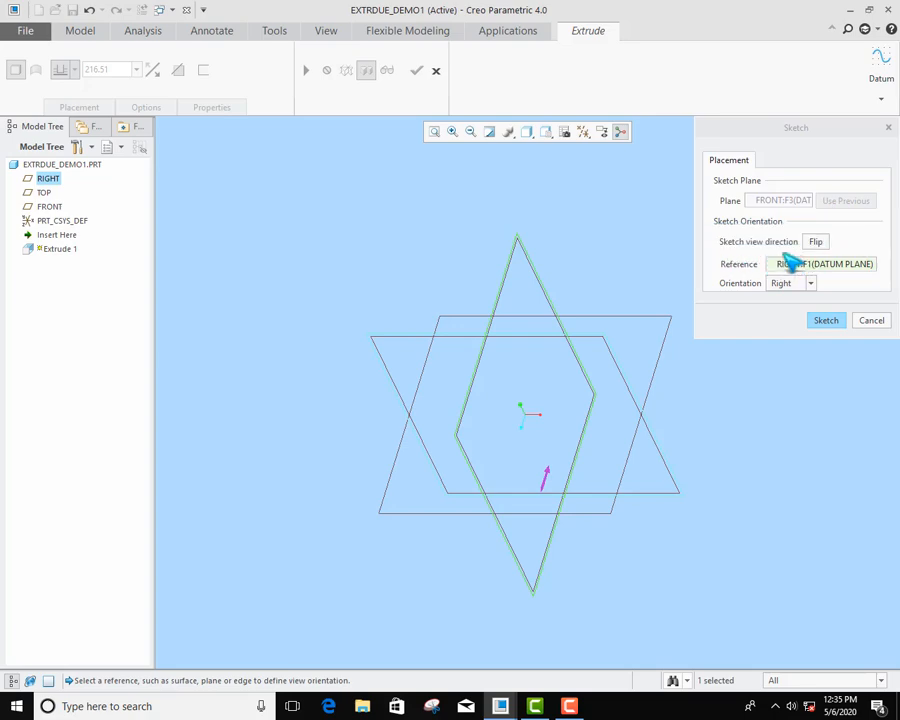
{"action": "left_click", "coordinate": [818, 245]}
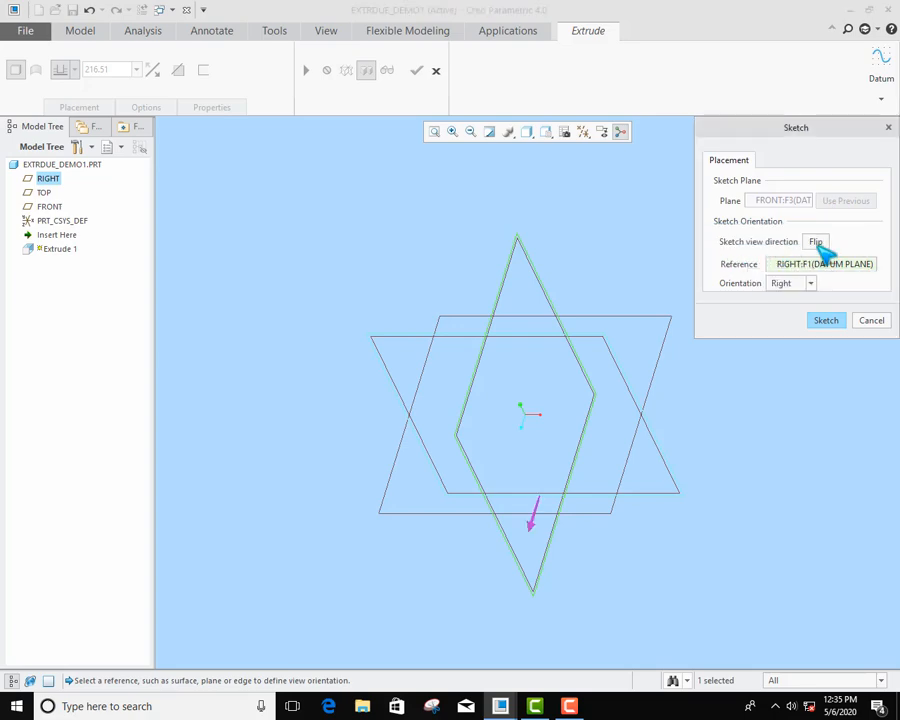
{"action": "left_click", "coordinate": [818, 246]}
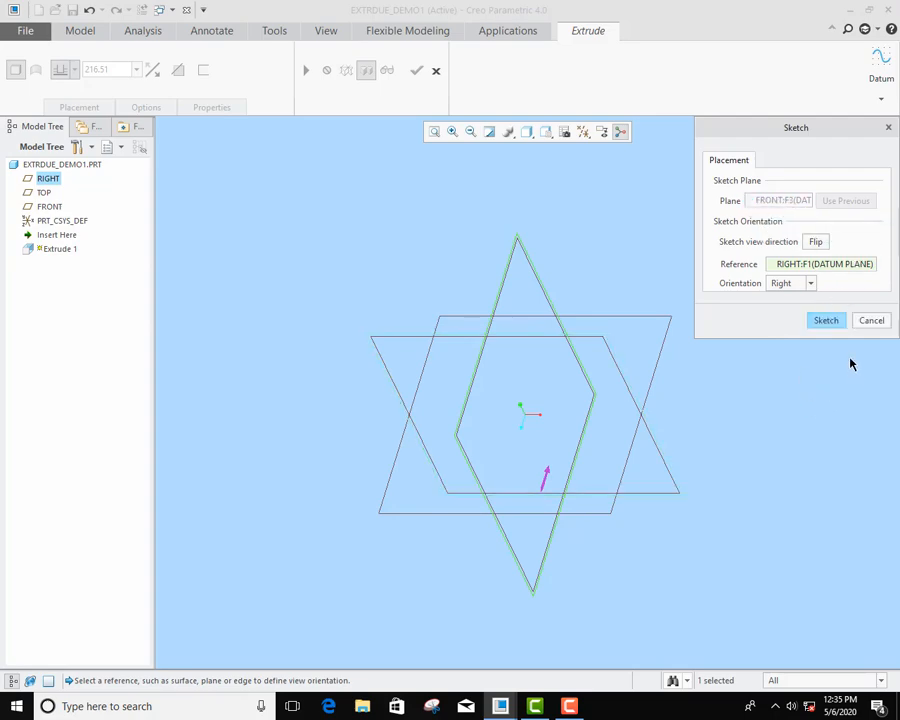
{"action": "left_click", "coordinate": [812, 284]}
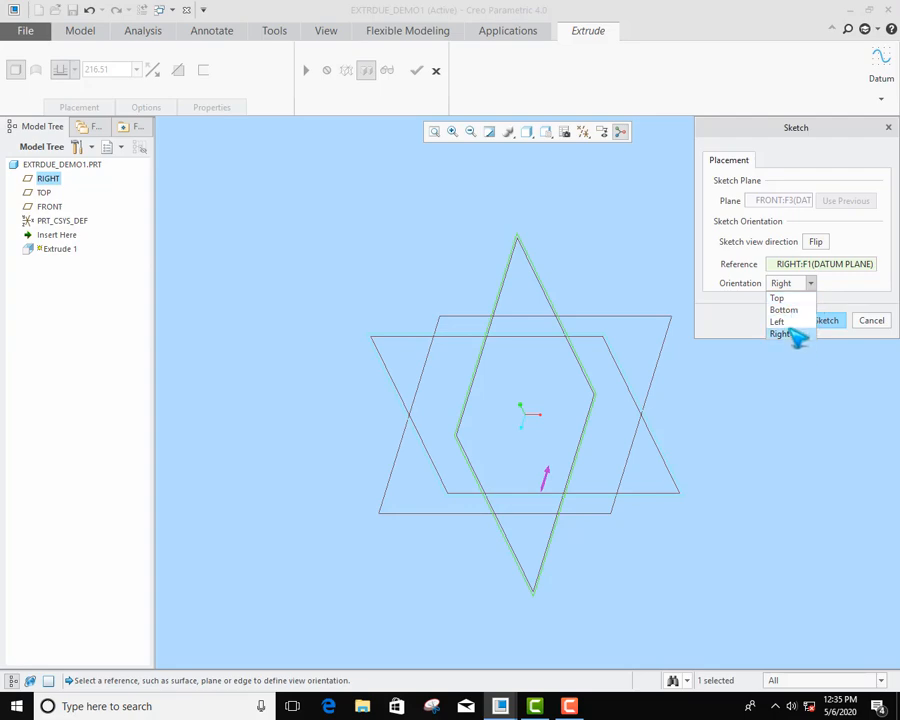
{"action": "left_click", "coordinate": [805, 366]}
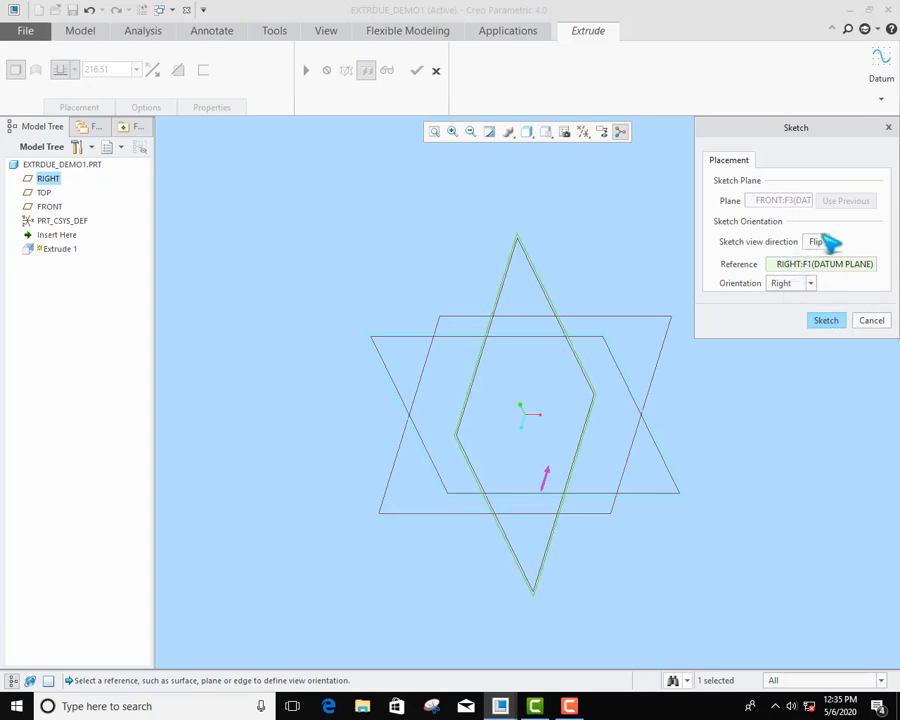
Step: Enter the sketch with RIGHT as the right-facing reference, orient it to the 2D sketch view and hide the spin center
{"action": "left_click", "coordinate": [828, 322]}
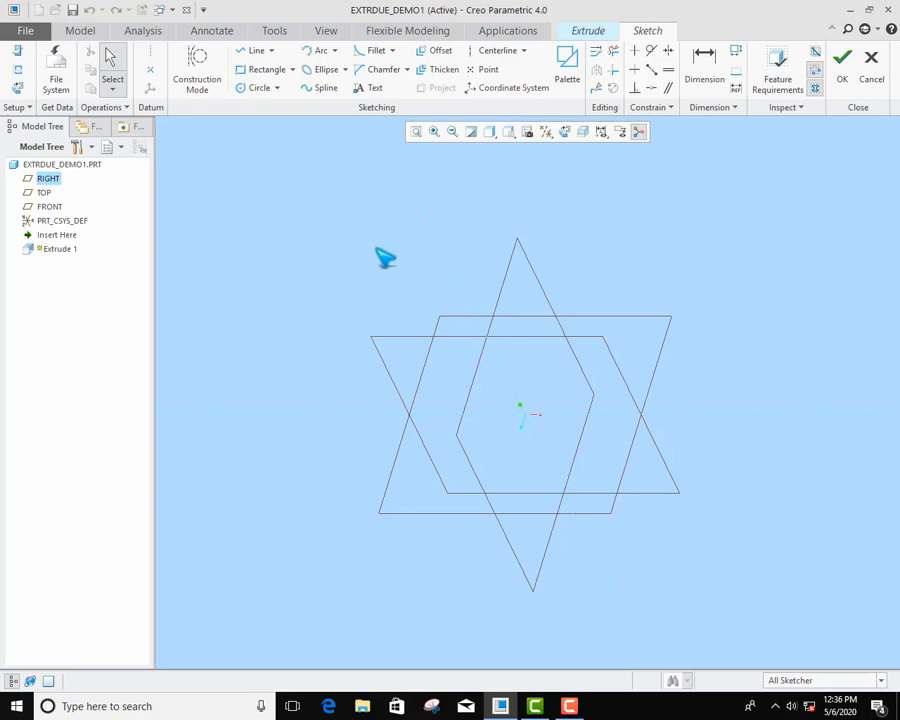
{"action": "left_click", "coordinate": [19, 89]}
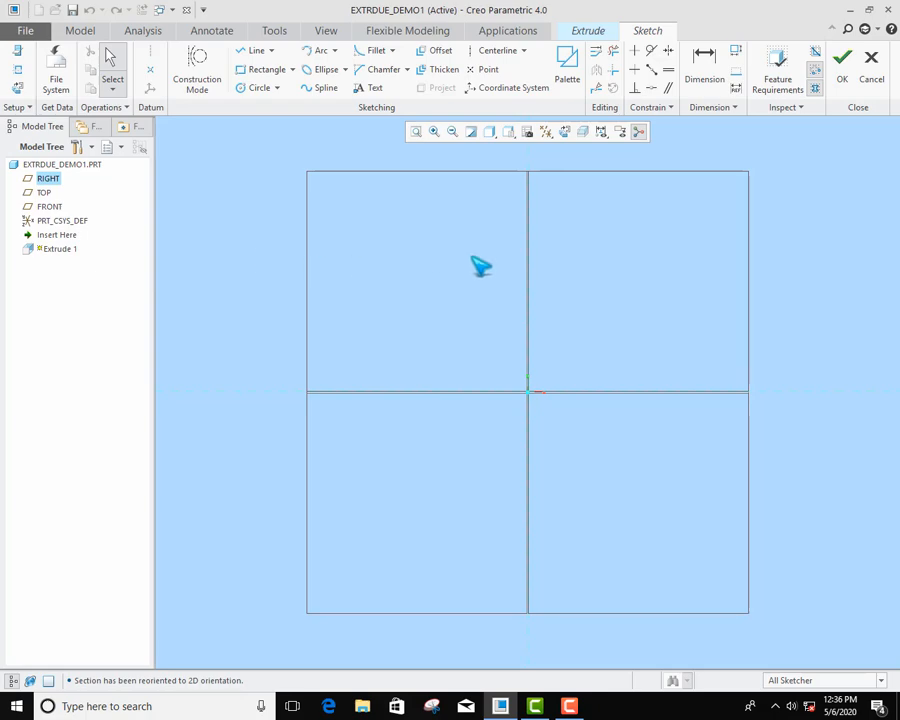
{"action": "left_click", "coordinate": [638, 131]}
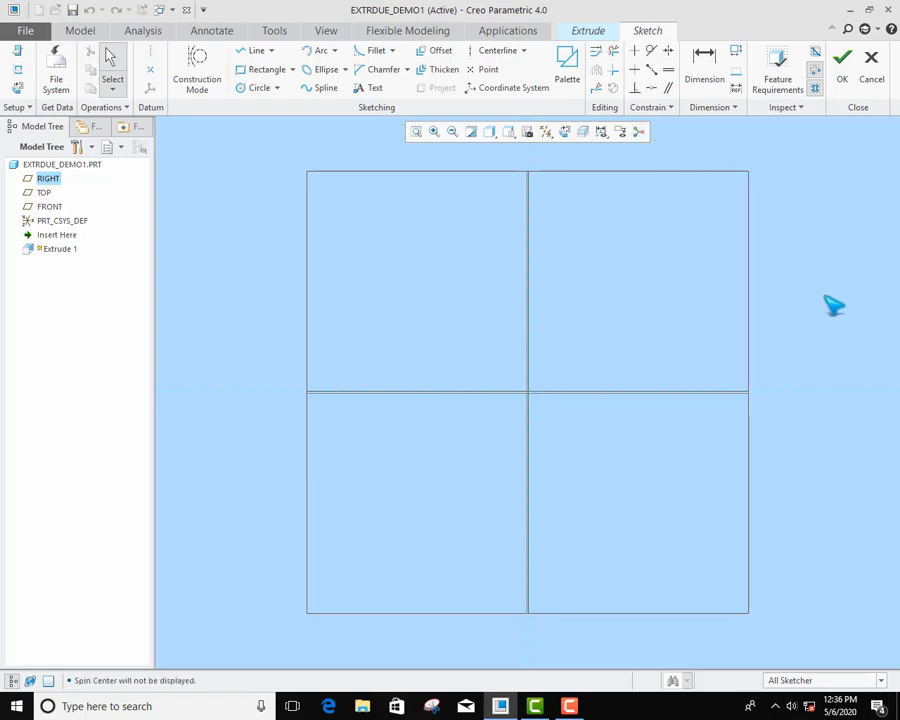
{"action": "scroll", "coordinate": [520, 382], "scroll_direction": "down", "scroll_amount": 3}
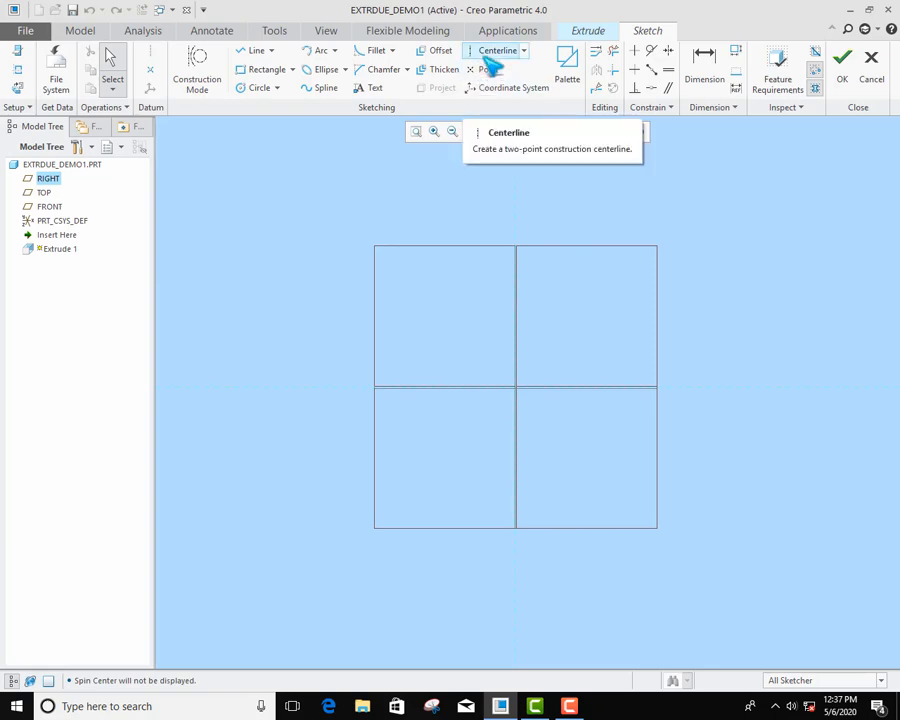
Step: Review the sketch's dimensioning references
{"action": "left_click", "coordinate": [19, 69]}
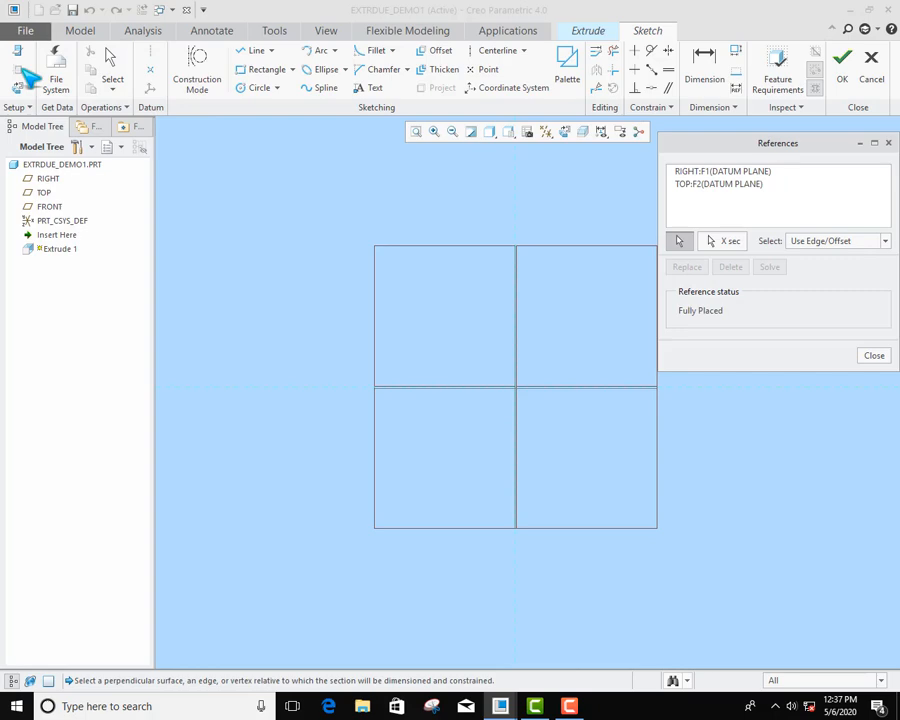
{"action": "left_click", "coordinate": [888, 143]}
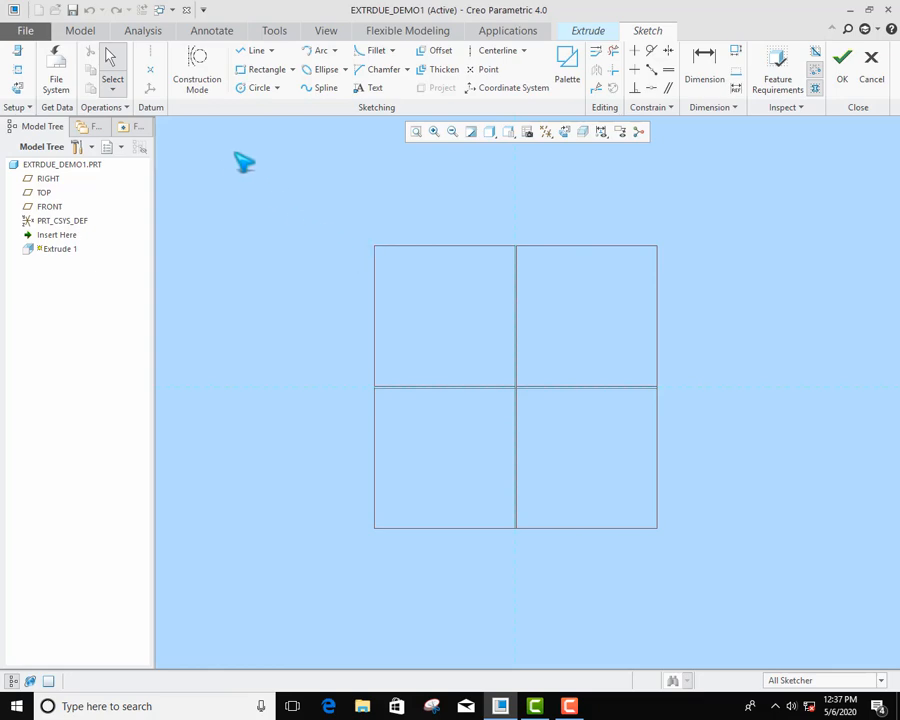
{"action": "left_click", "coordinate": [18, 69]}
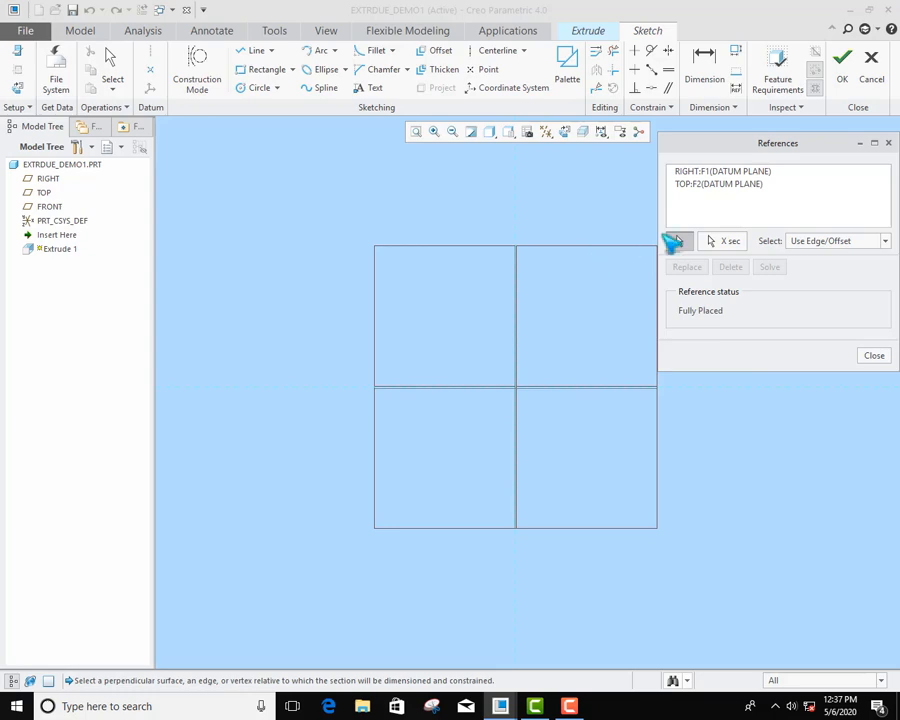
{"action": "left_click", "coordinate": [517, 356]}
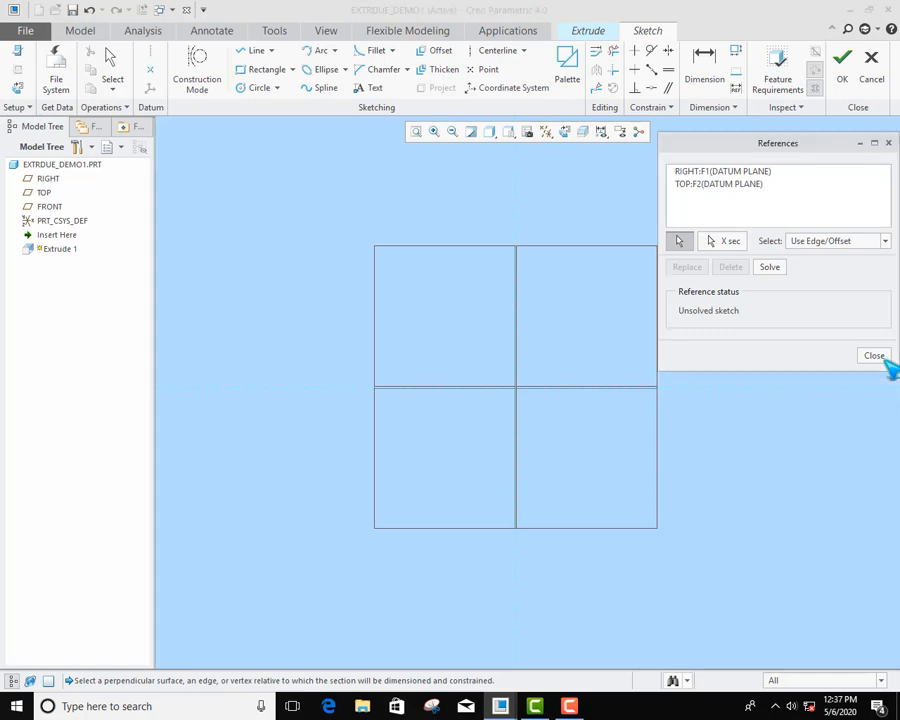
{"action": "left_click", "coordinate": [880, 358]}
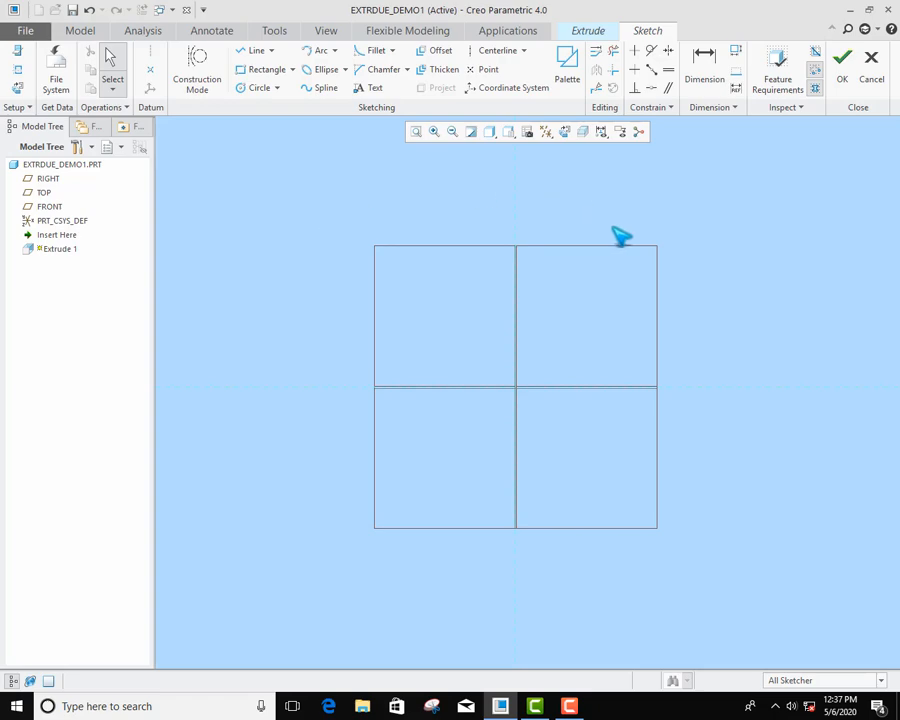
Step: Draw a vertical and a horizontal construction centerline along the RIGHT and TOP references, crossing at the origin
{"action": "left_click", "coordinate": [505, 51]}
{"action": "left_click", "coordinate": [515, 308]}
{"action": "left_click", "coordinate": [515, 429]}
{"action": "left_click", "coordinate": [620, 390]}
{"action": "left_click", "coordinate": [432, 390]}
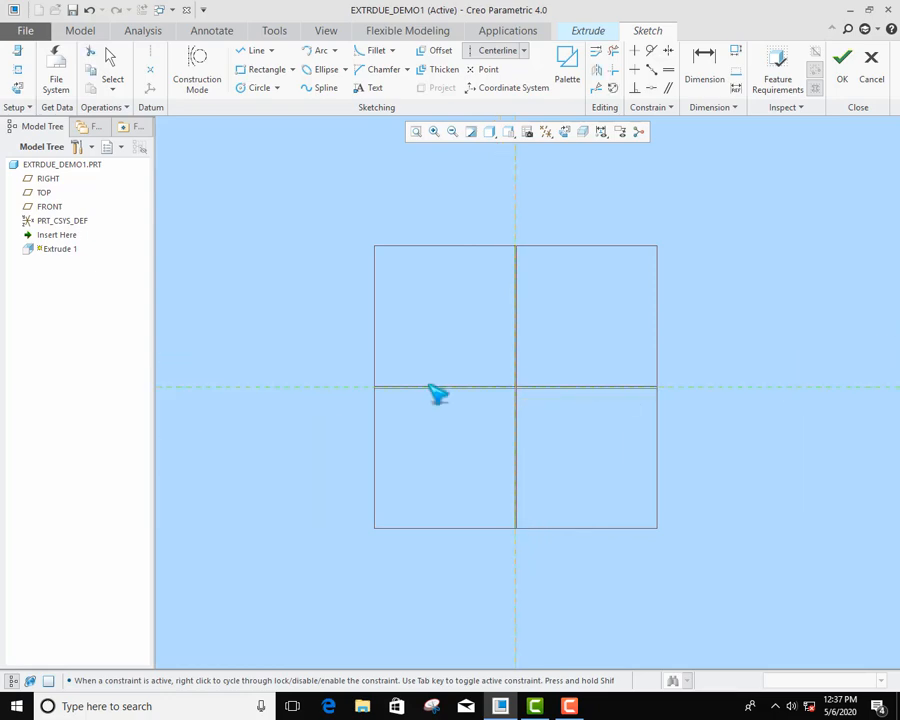
{"action": "middle_click", "coordinate": [745, 347]}
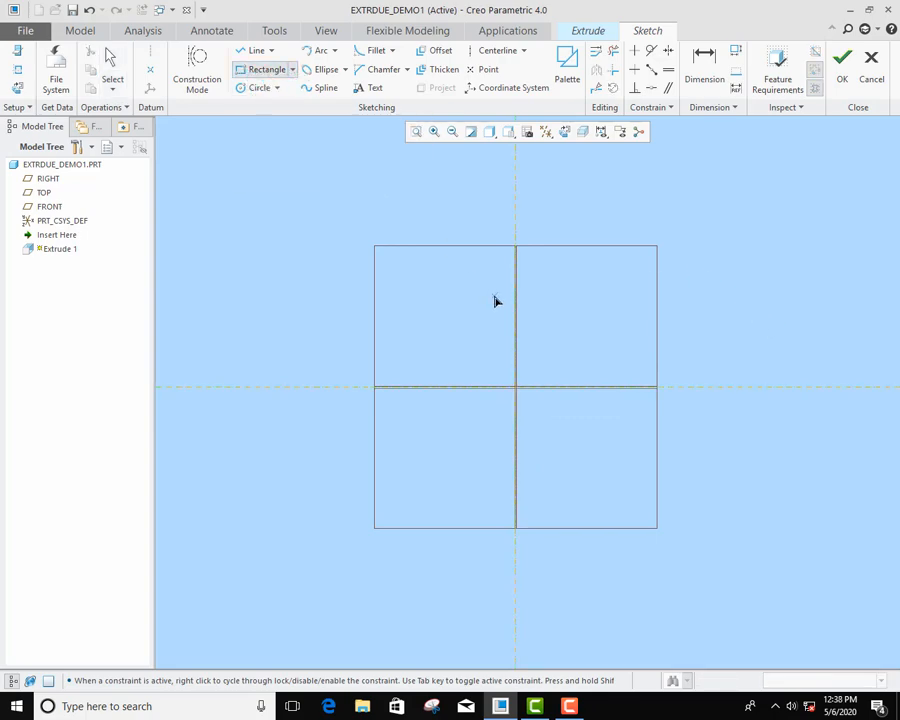
Step: Sketch a rectangle about 250 mm wide and 184 mm high, symmetric about both centerlines
{"action": "left_click", "coordinate": [452, 353]}
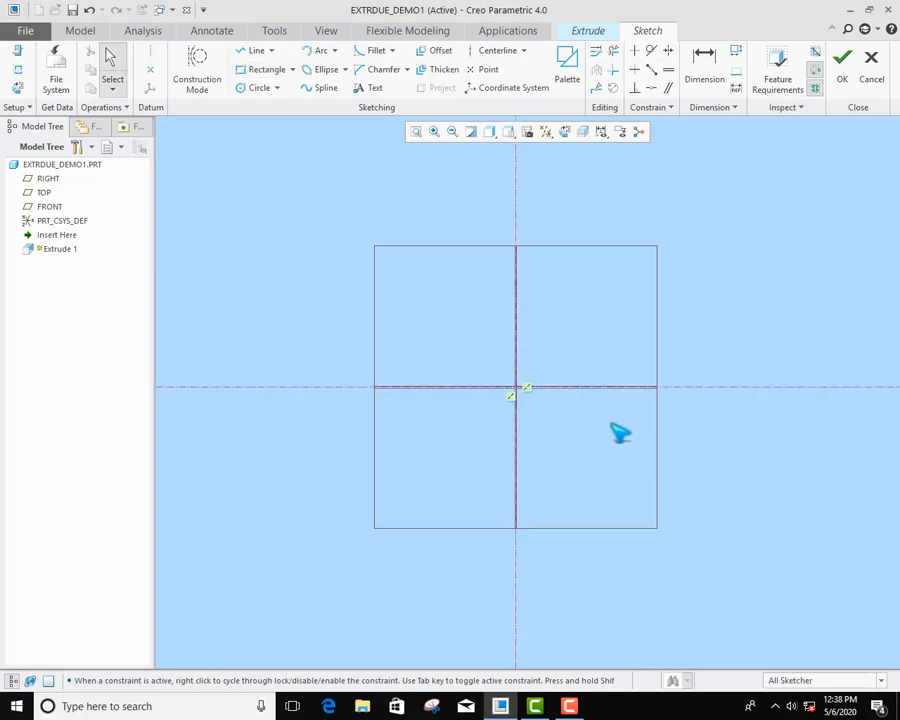
{"action": "left_click", "coordinate": [256, 74]}
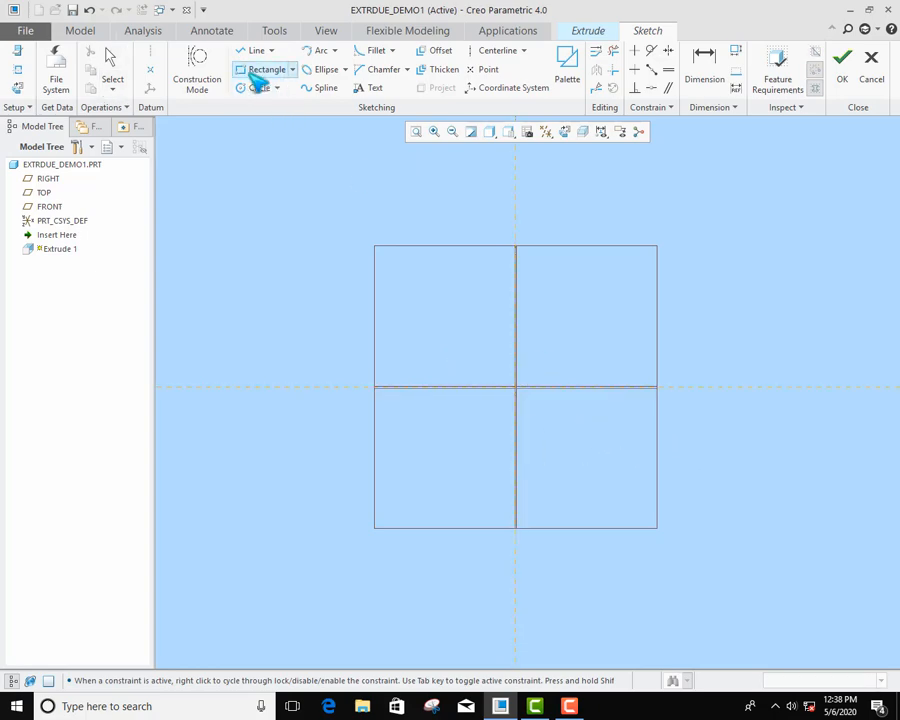
{"action": "left_click", "coordinate": [447, 336]}
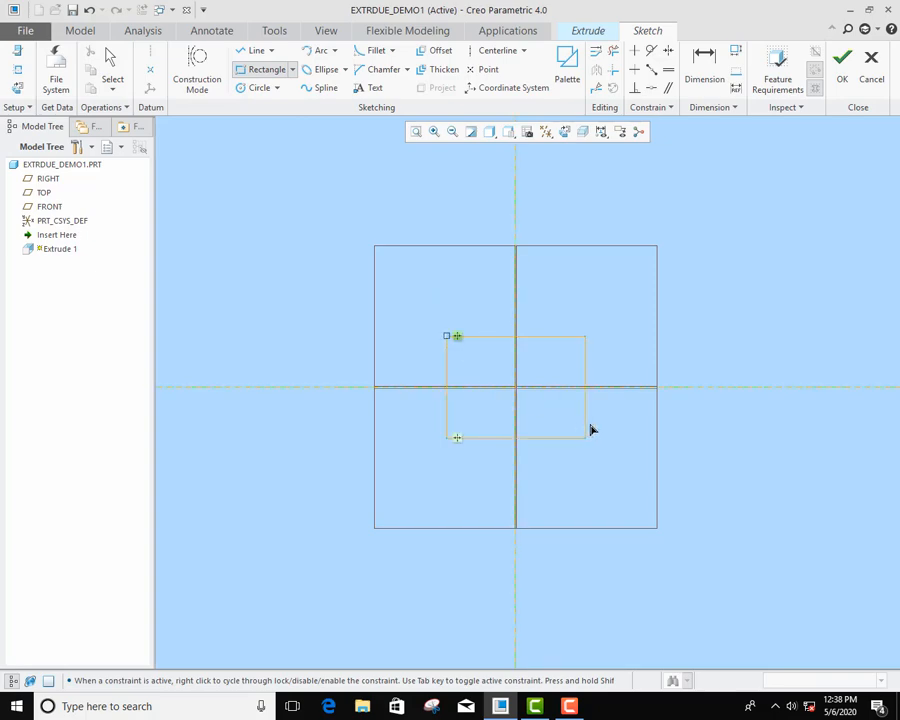
{"action": "left_click", "coordinate": [590, 433]}
{"action": "middle_click", "coordinate": [705, 458]}
Step: Set the centered rectangle's width to 100 mm and its height to 50 mm
{"action": "double_click", "coordinate": [500, 330]}
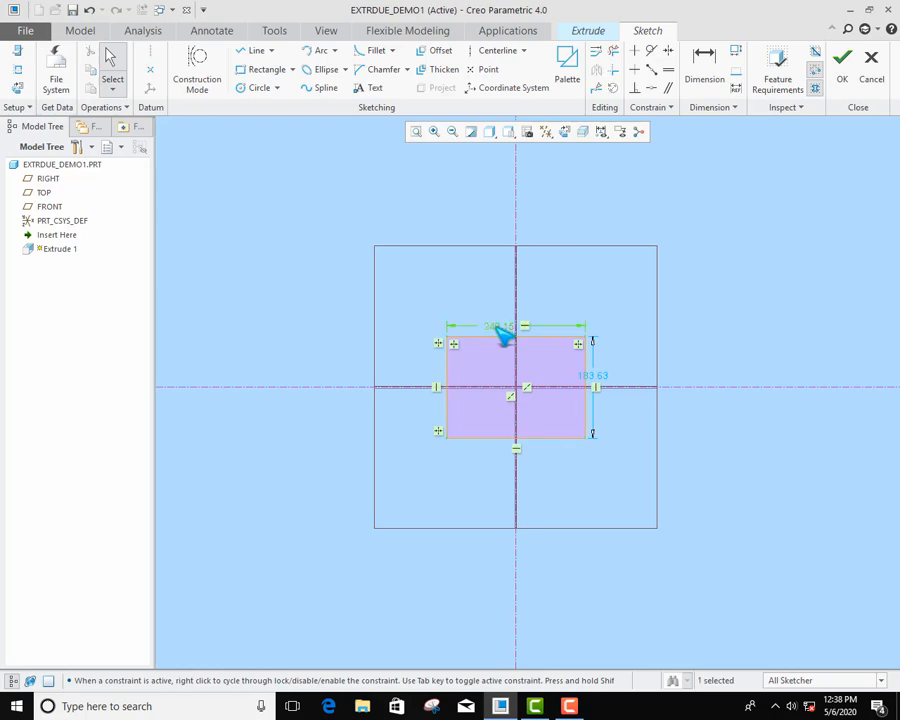
{"action": "type", "text": "100"}
{"action": "key", "text": "Return"}
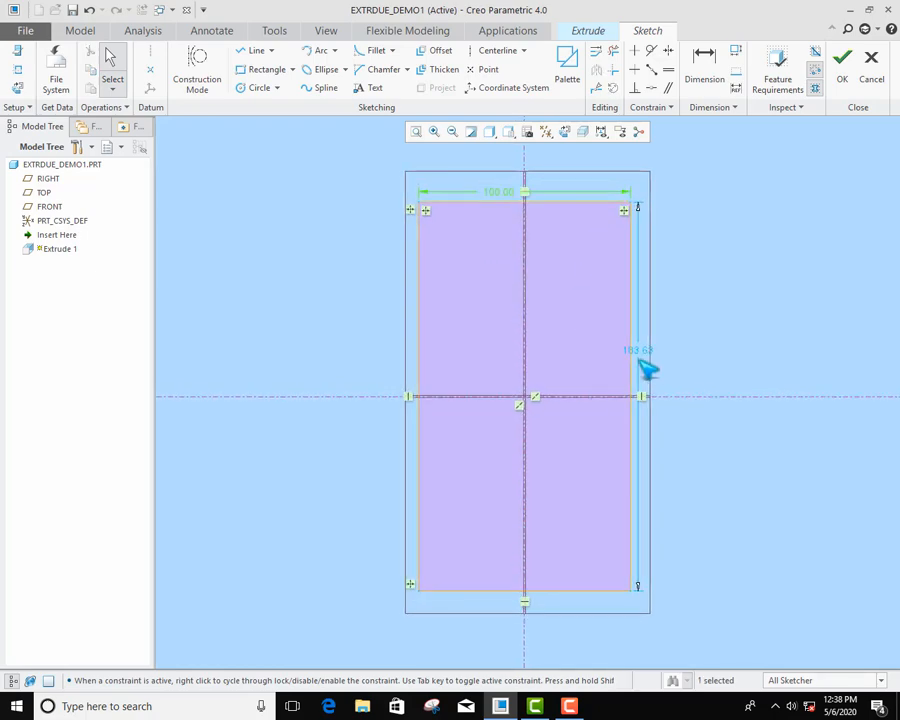
{"action": "double_click", "coordinate": [648, 358]}
{"action": "type", "text": "50"}
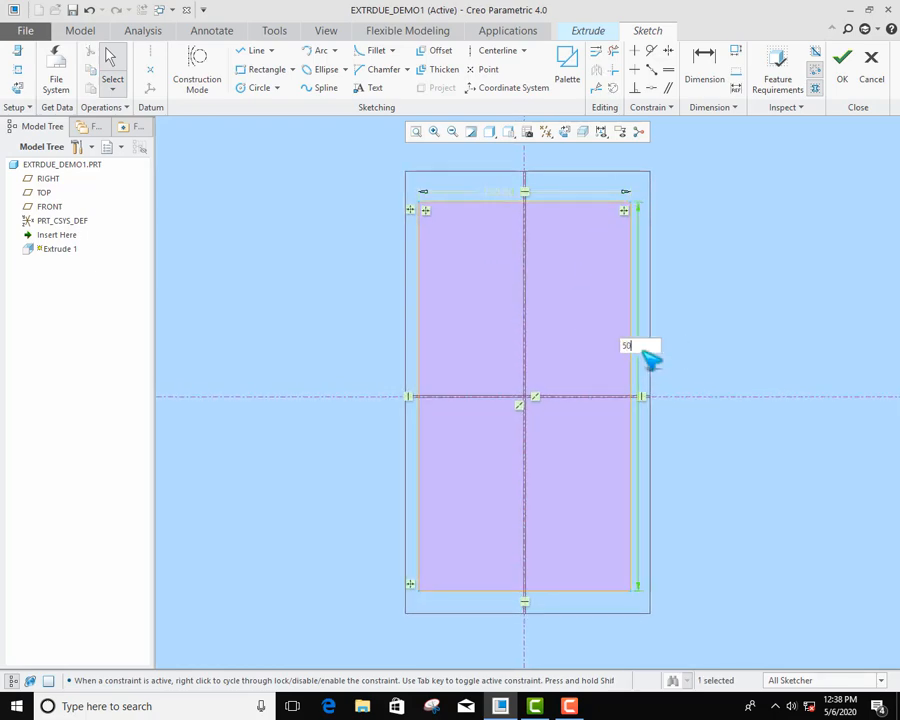
{"action": "key", "text": "Return"}
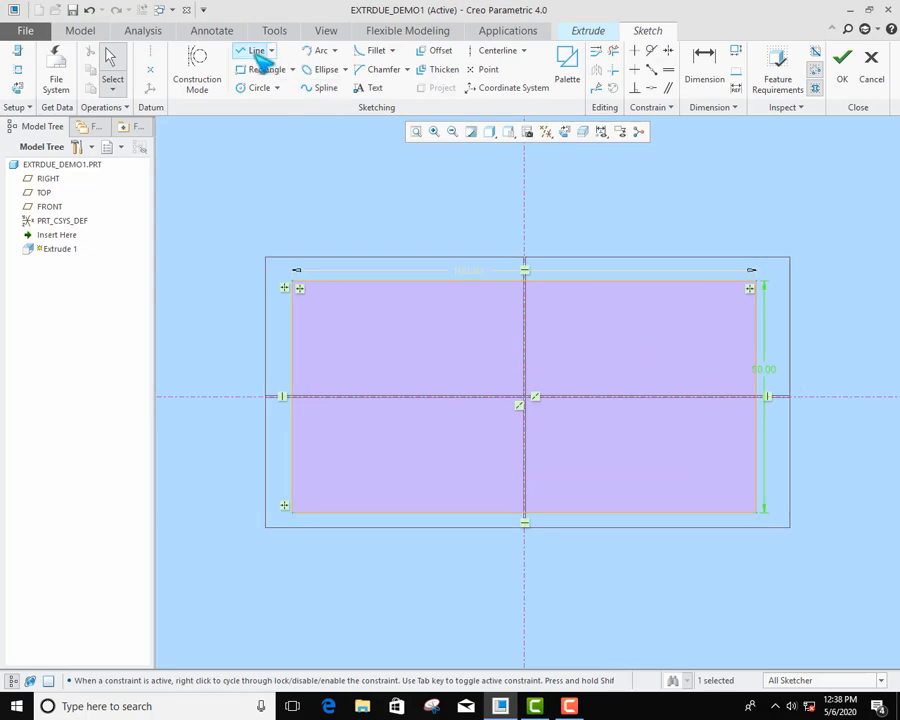
{"action": "left_click", "coordinate": [255, 52]}
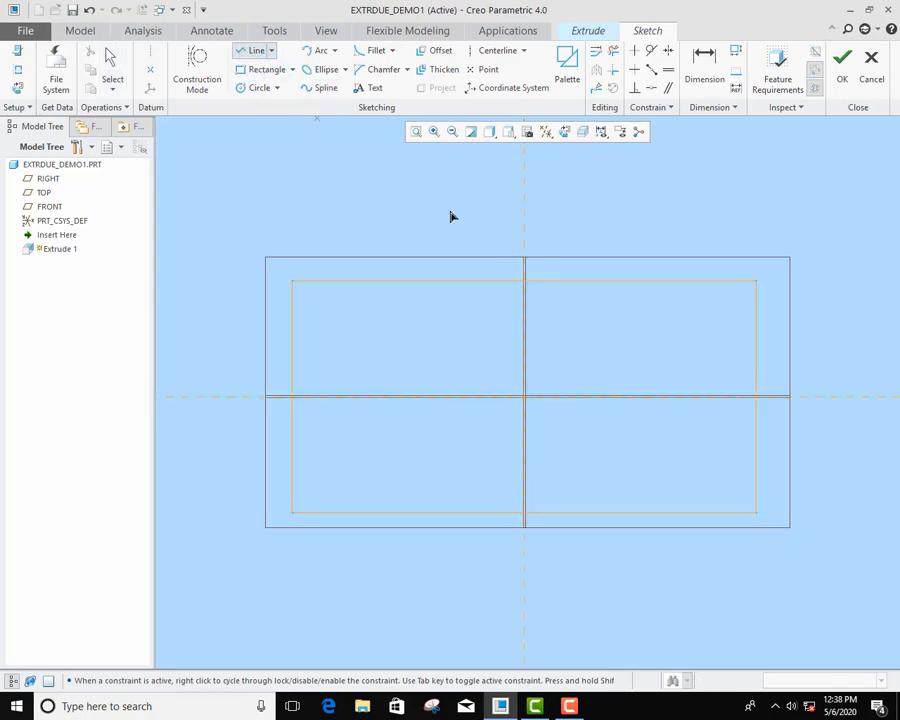
{"action": "left_click", "coordinate": [435, 281]}
{"action": "left_click", "coordinate": [435, 358]}
{"action": "left_click", "coordinate": [562, 372]}
{"action": "middle_click", "coordinate": [468, 382]}
{"action": "middle_click", "coordinate": [467, 353]}
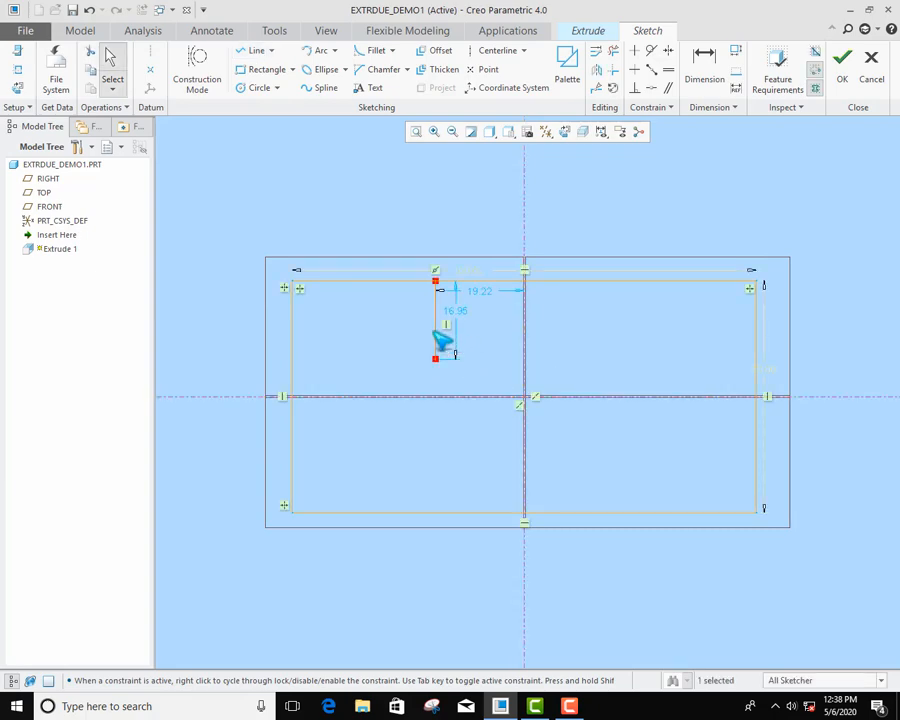
{"action": "left_click", "coordinate": [437, 330]}
{"action": "key", "text": "Delete"}
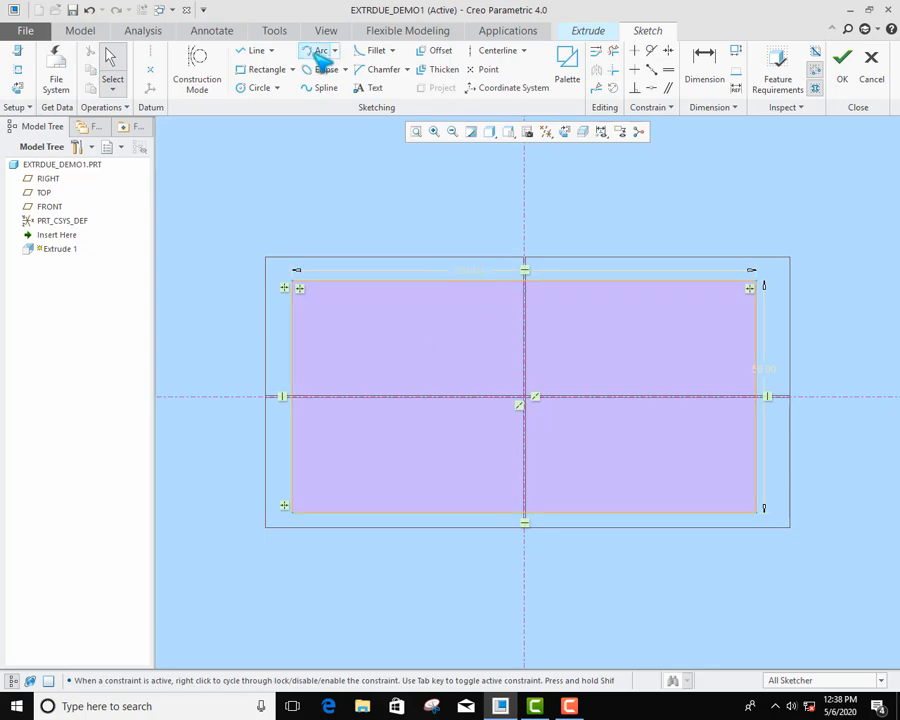
Step: Sketch a U-shaped notch about 33 mm wide with three lines, from the rectangle's upper edge down to the horizontal centerline and back up
{"action": "left_click", "coordinate": [254, 51]}
{"action": "left_click", "coordinate": [443, 281]}
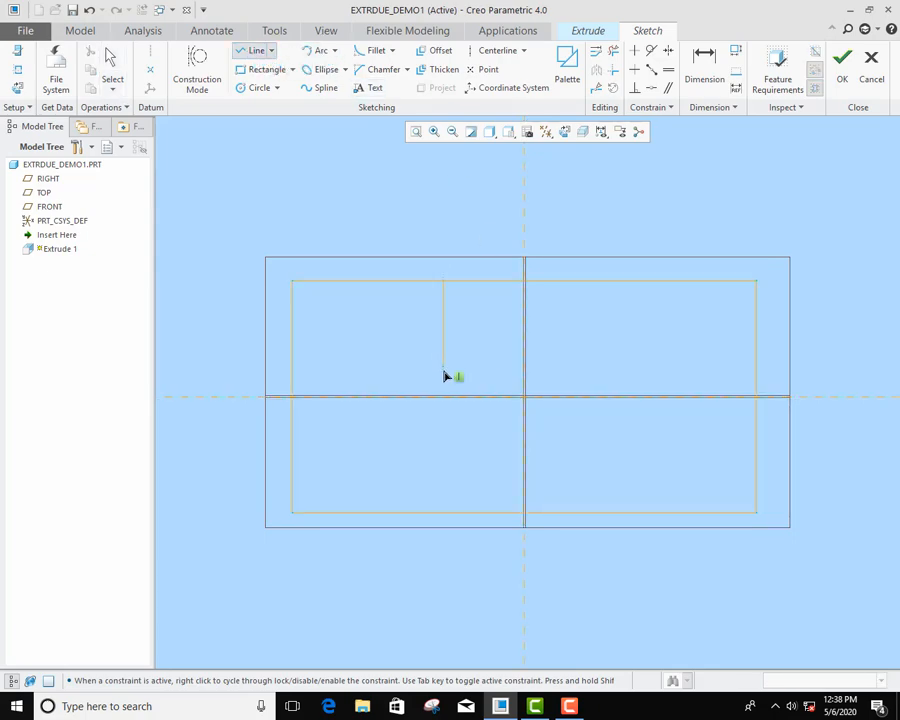
{"action": "left_click", "coordinate": [443, 396]}
{"action": "middle_click", "coordinate": [445, 398]}
{"action": "left_click", "coordinate": [597, 396]}
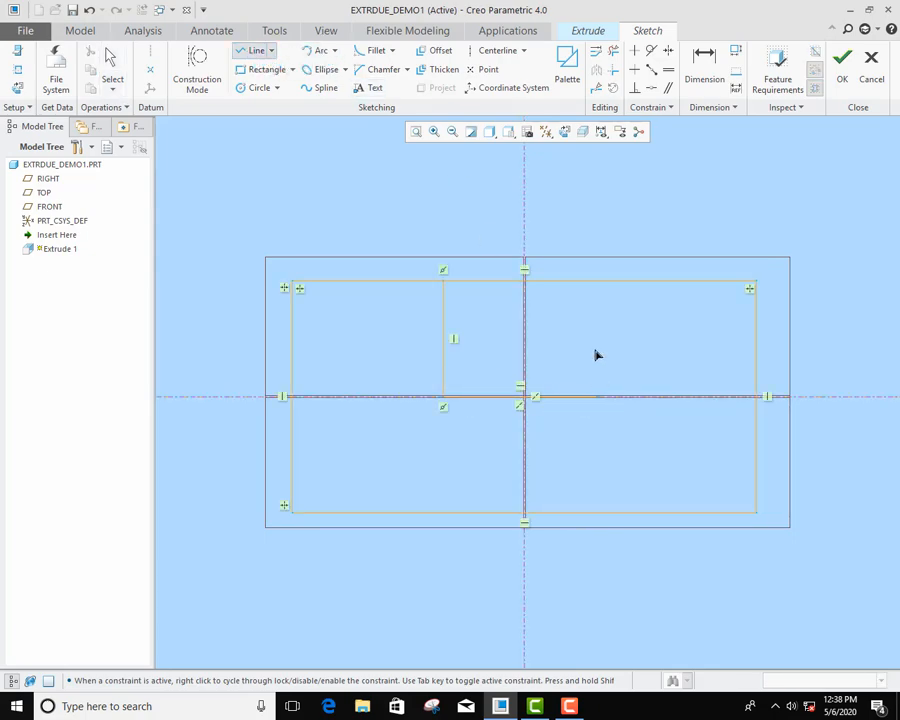
{"action": "left_click", "coordinate": [597, 281]}
{"action": "middle_click", "coordinate": [605, 306]}
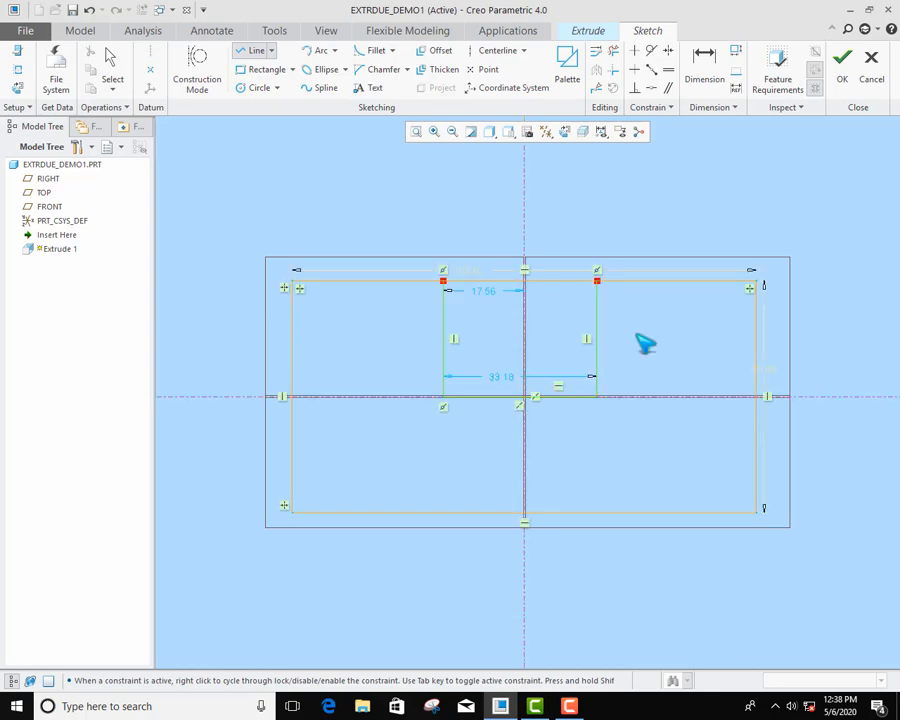
Step: Trim away the part of the rectangle's upper edge that lies between the notch's two vertical lines
{"action": "left_click", "coordinate": [613, 51]}
{"action": "left_click_drag", "start_coordinate": [500, 285], "coordinate": [523, 307]}
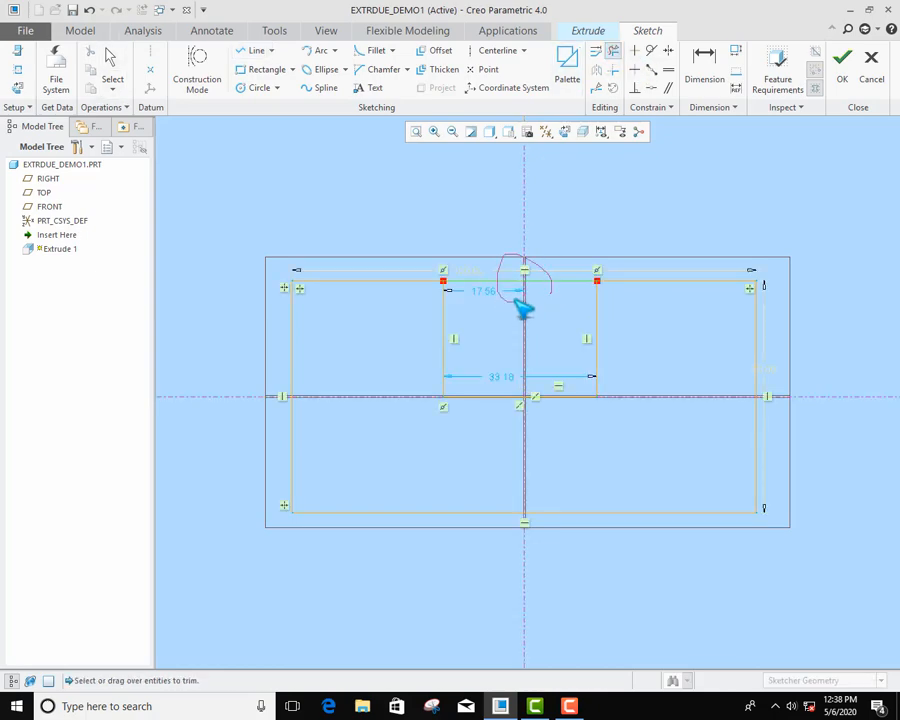
{"action": "middle_click", "coordinate": [579, 342]}
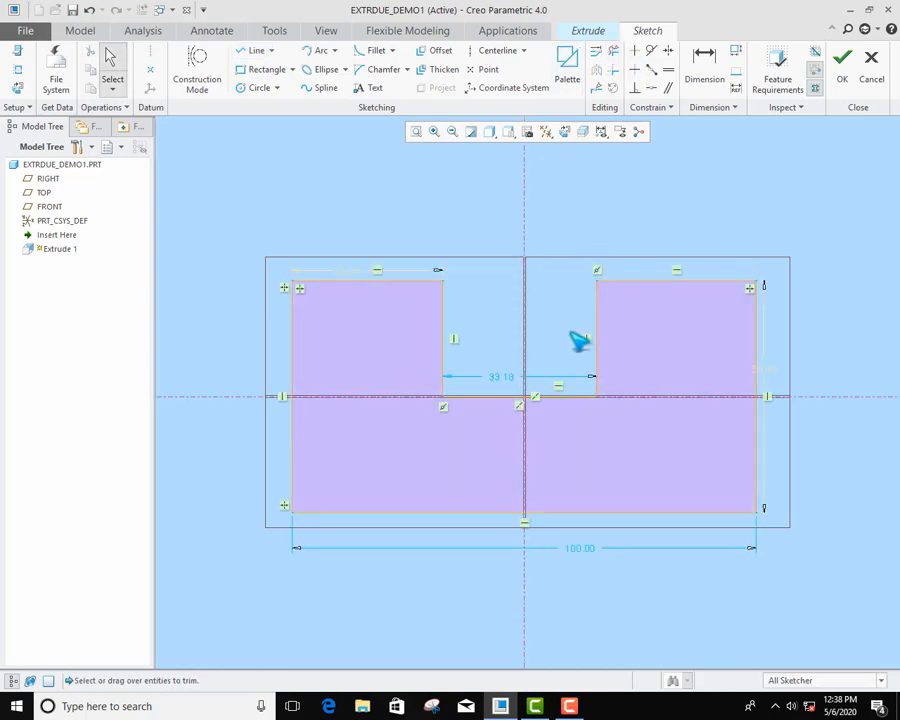
Step: Constrain the notch's two upper corners to be symmetric about the vertical centerline
{"action": "left_click", "coordinate": [668, 51]}
{"action": "left_click", "coordinate": [442, 282]}
{"action": "left_click", "coordinate": [597, 282]}
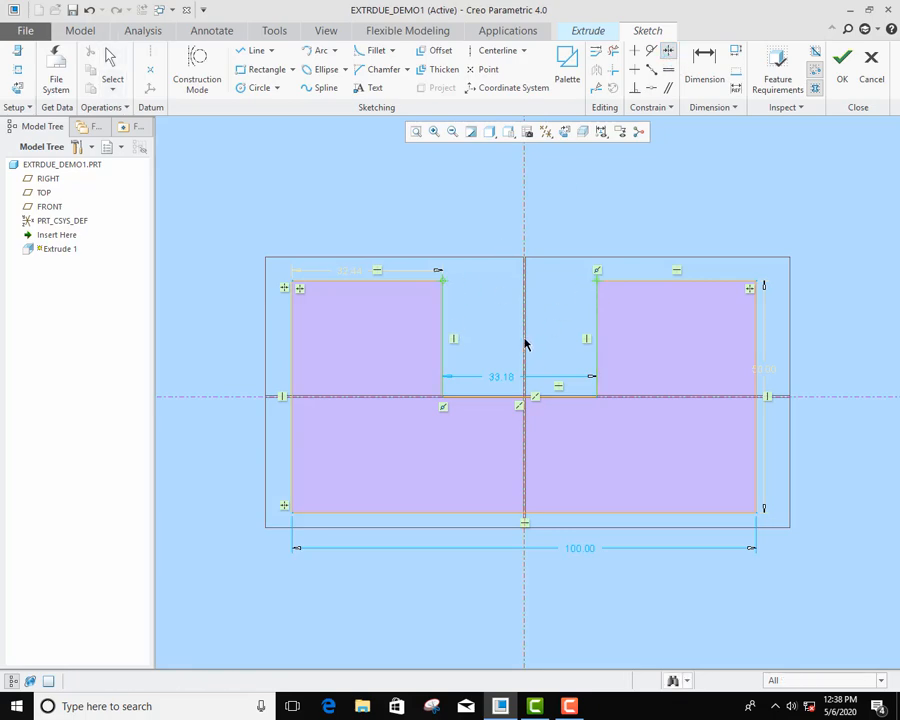
{"action": "left_click", "coordinate": [524, 344]}
Step: Dimension the notch's width between its two vertical lines as 40 mm
{"action": "left_click", "coordinate": [704, 62]}
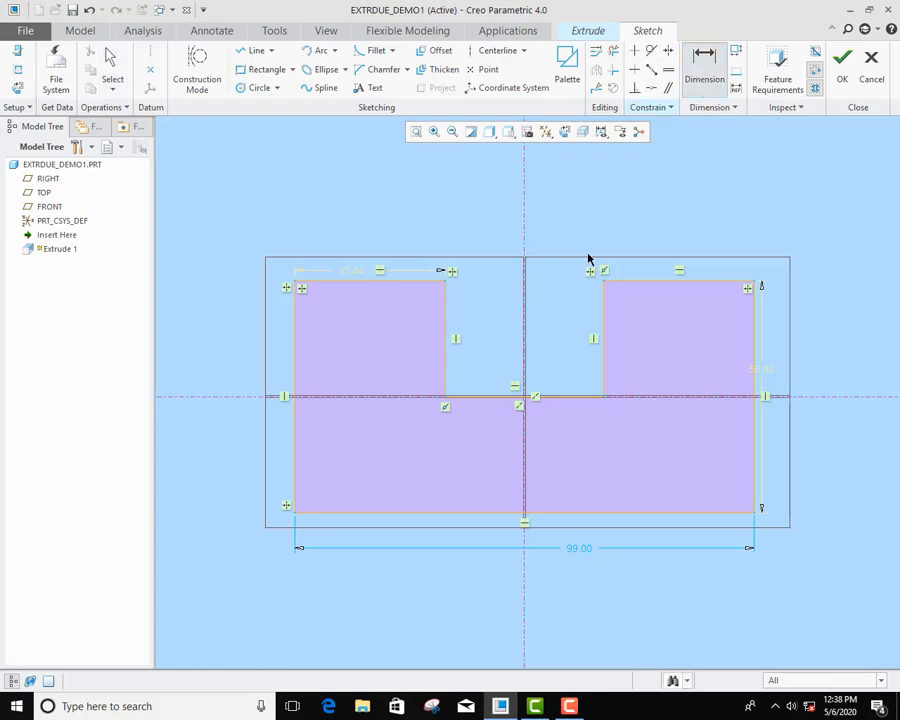
{"action": "left_click", "coordinate": [446, 316]}
{"action": "middle_click", "coordinate": [542, 199]}
{"action": "type", "text": "40"}
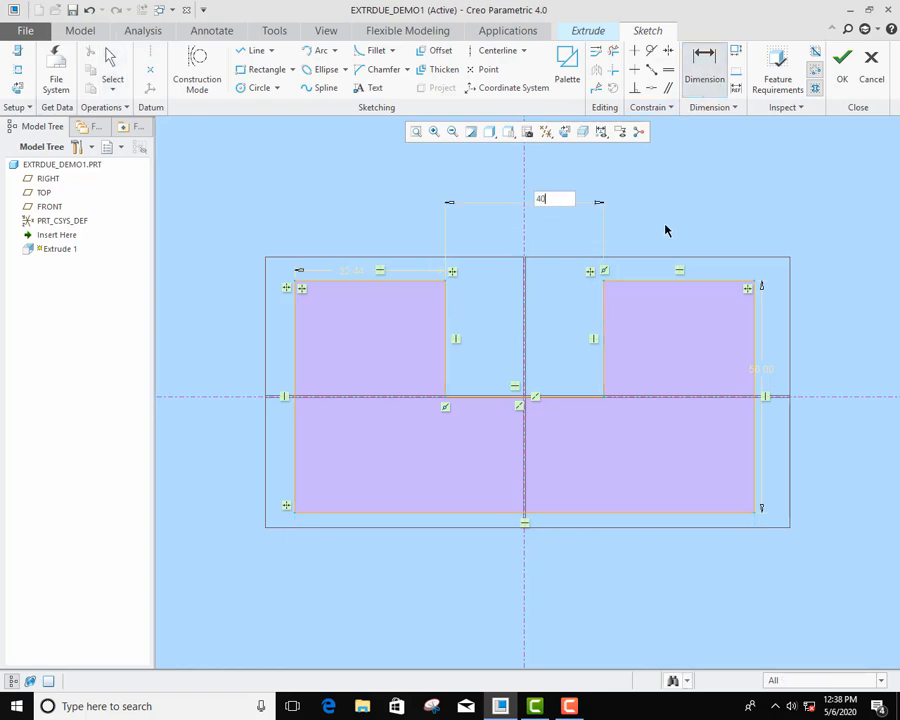
{"action": "key", "text": "Return"}
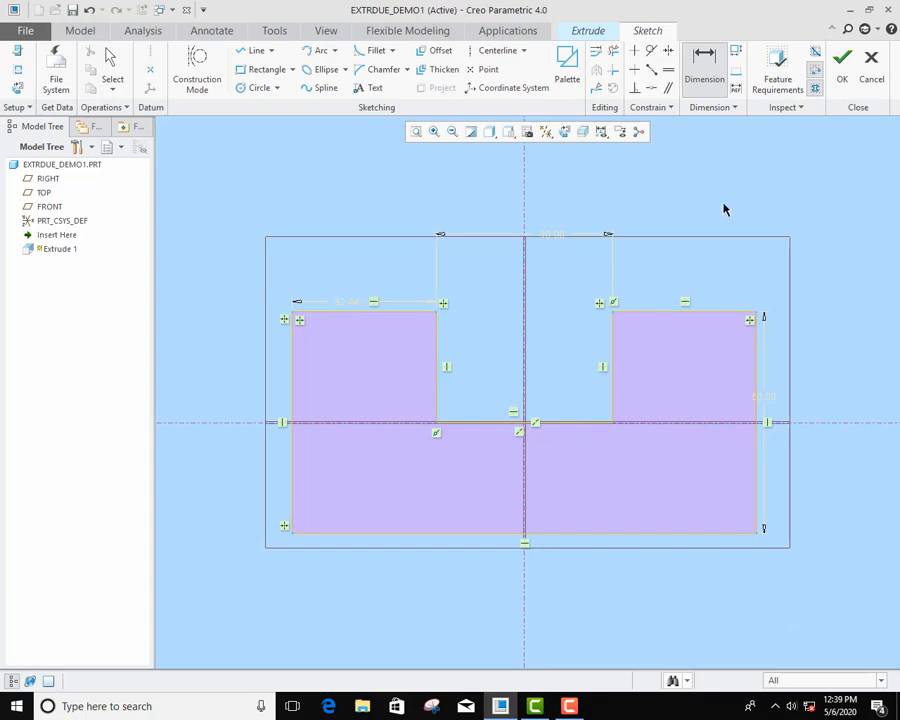
Step: Check the sketch against the feature requirements and toggle the shading of closed loops off and on
{"action": "left_click", "coordinate": [780, 72]}
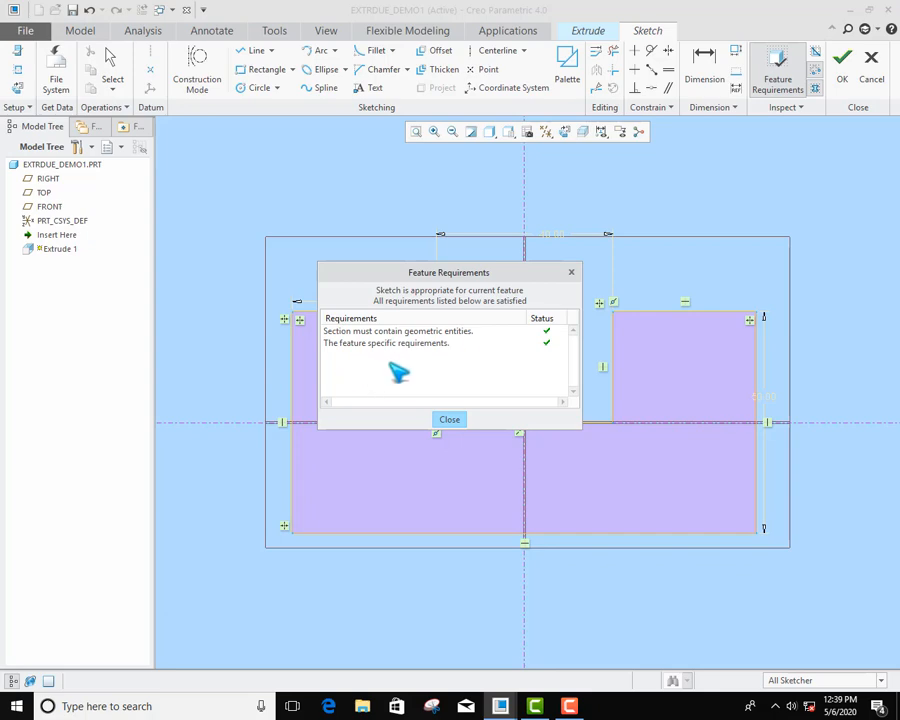
{"action": "left_click", "coordinate": [449, 420]}
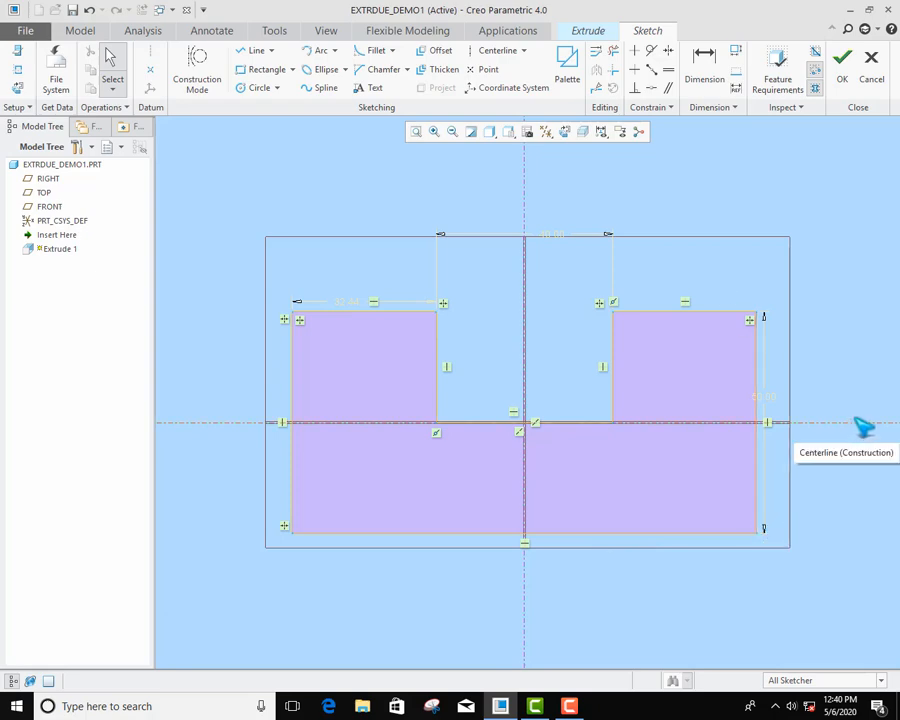
{"action": "left_click", "coordinate": [816, 90]}
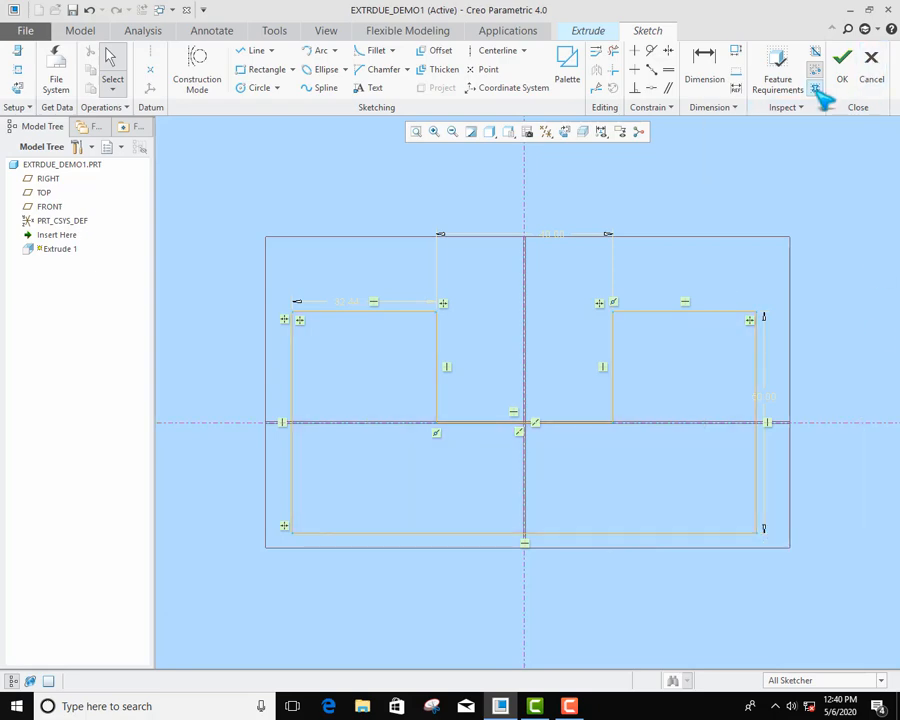
{"action": "left_click", "coordinate": [816, 90]}
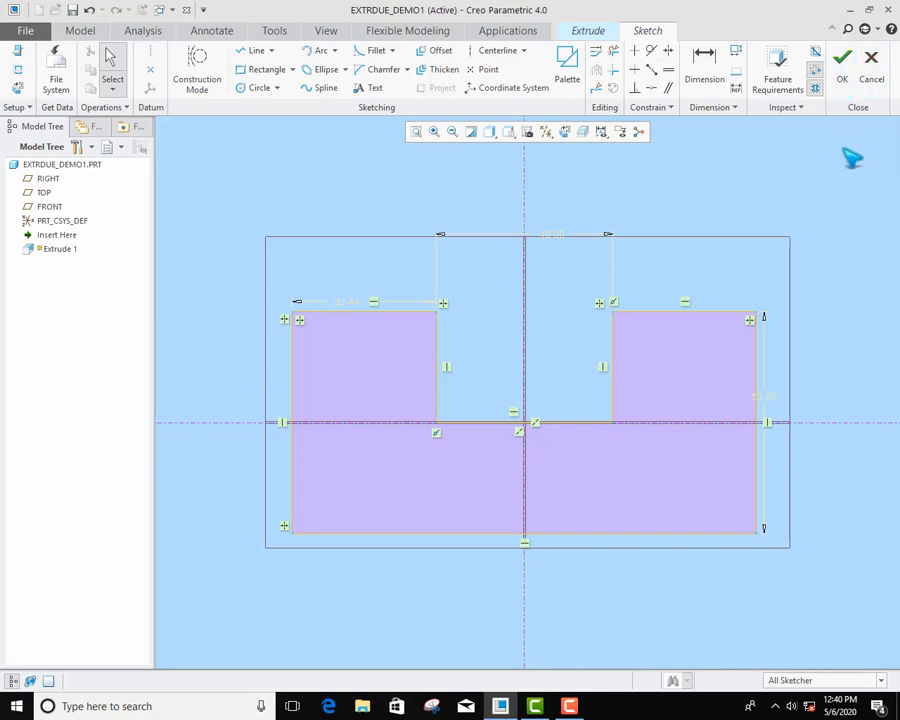
Step: Finish the sketch and extrude the notched profile to one side of the sketch plane by a depth of 150 mm
{"action": "left_click", "coordinate": [847, 74]}
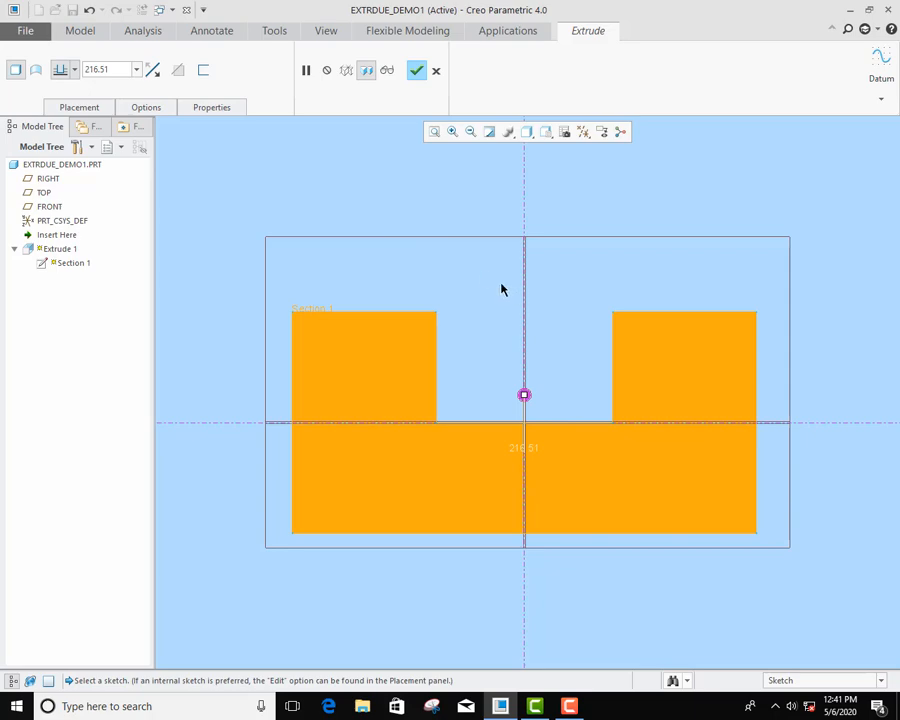
{"action": "middle_click_drag", "start_coordinate": [485, 273], "coordinate": [456, 284]}
{"action": "scroll", "coordinate": [592, 301], "scroll_direction": "up", "scroll_amount": 3}
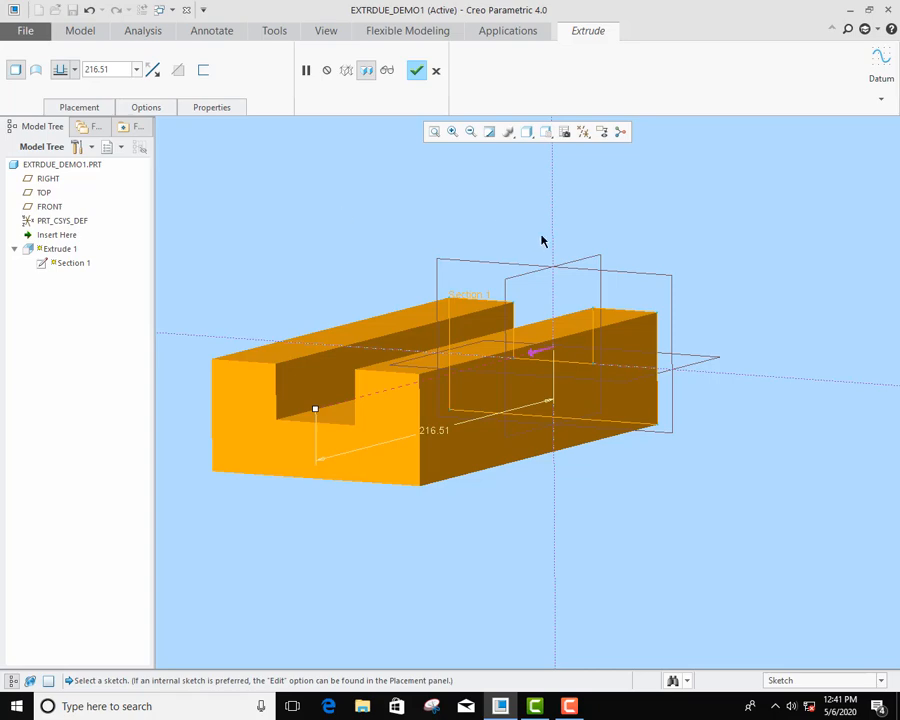
{"action": "left_click", "coordinate": [75, 70]}
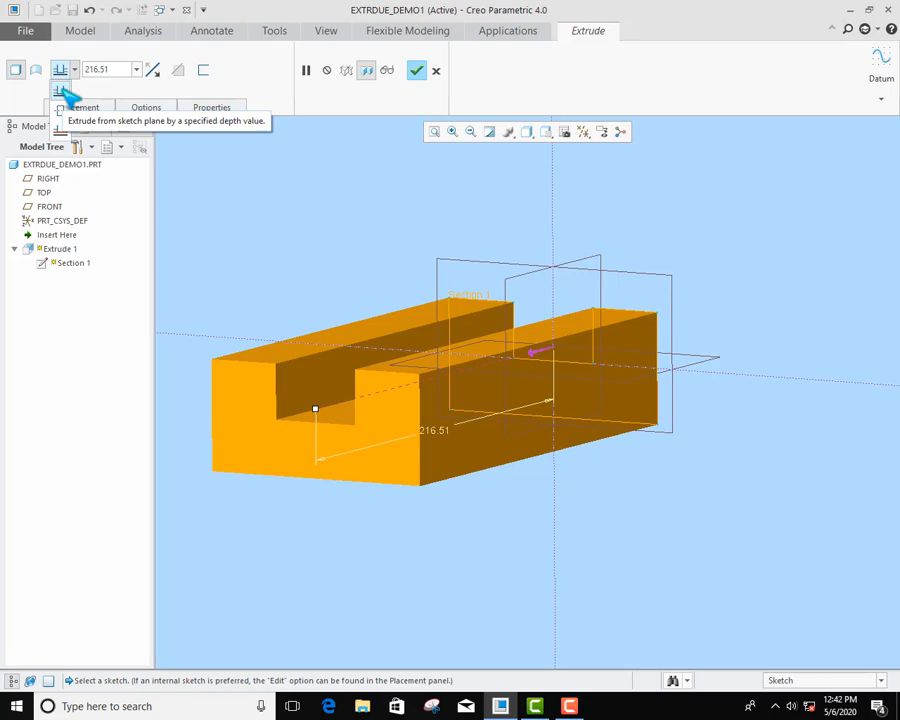
{"action": "left_click", "coordinate": [123, 69]}
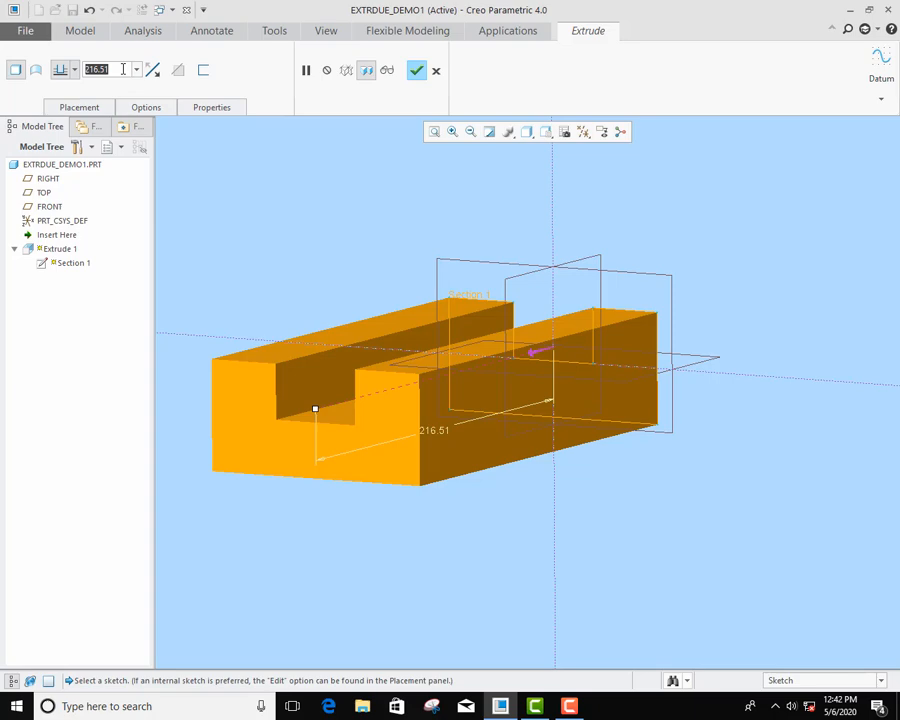
{"action": "type", "text": "150"}
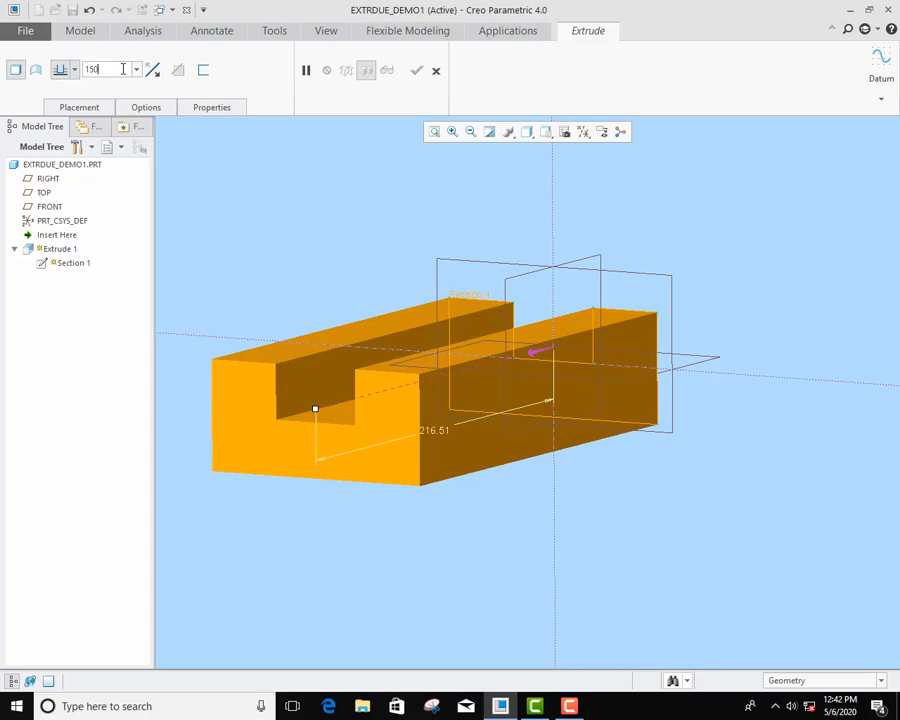
{"action": "key", "text": "Return"}
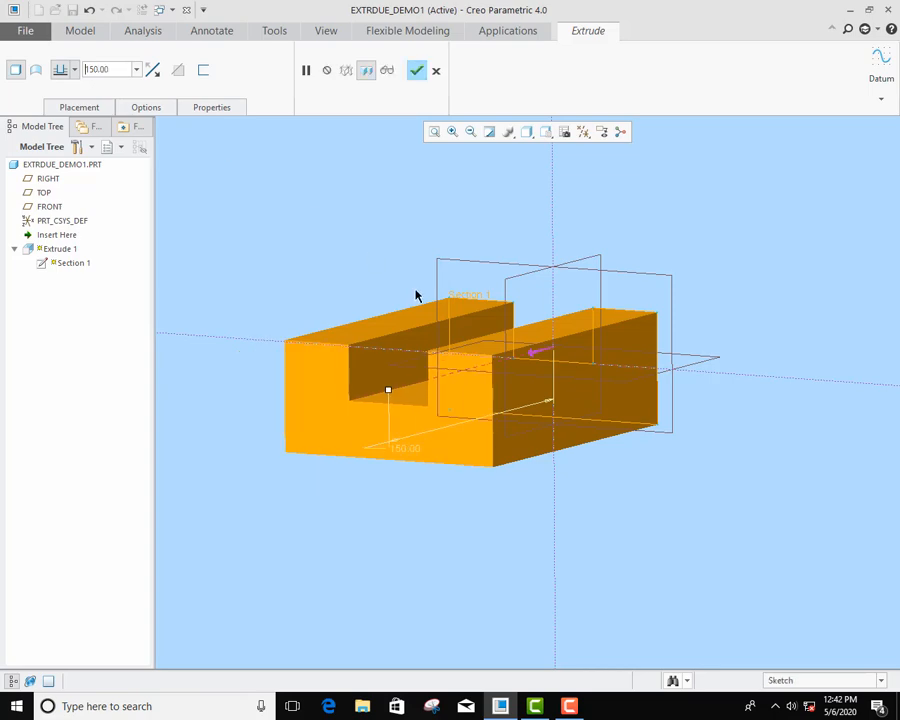
{"action": "mouse_move", "coordinate": [479, 467]}
{"action": "middle_mouse_down"}
{"action": "mouse_move", "coordinate": [464, 488]}
{"action": "mouse_move", "coordinate": [474, 473]}
{"action": "middle_mouse_up"}
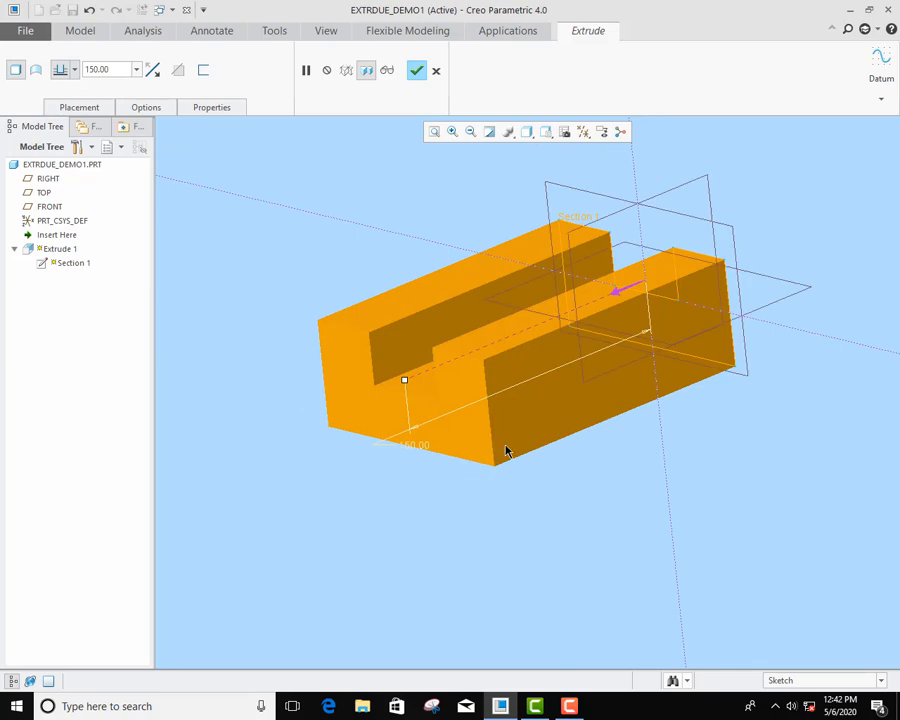
{"action": "left_click", "coordinate": [417, 70]}
{"action": "left_click", "coordinate": [620, 504]}
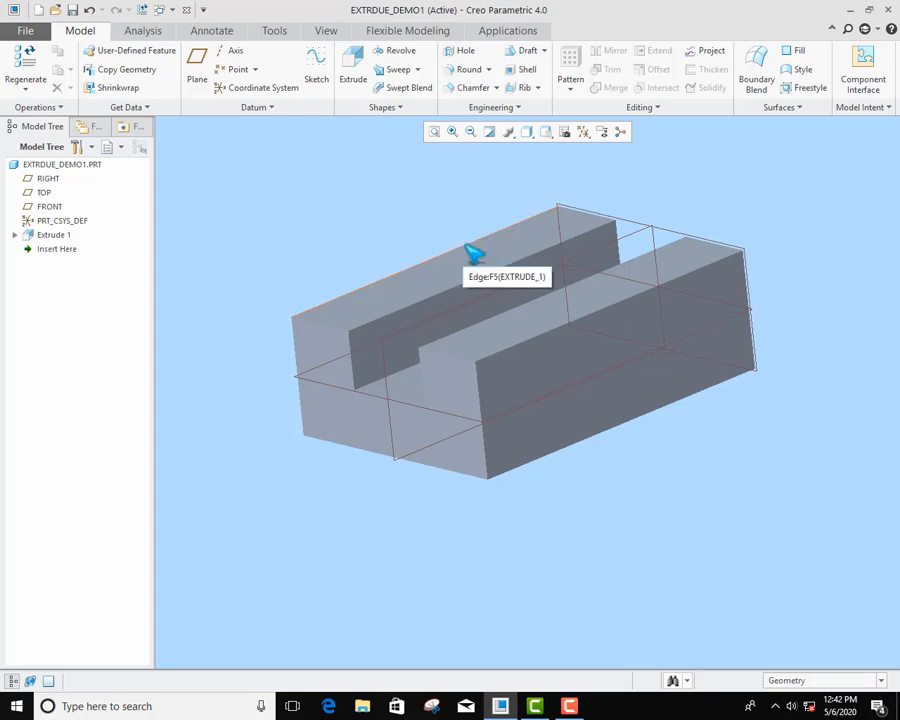
{"action": "left_click", "coordinate": [592, 215]}
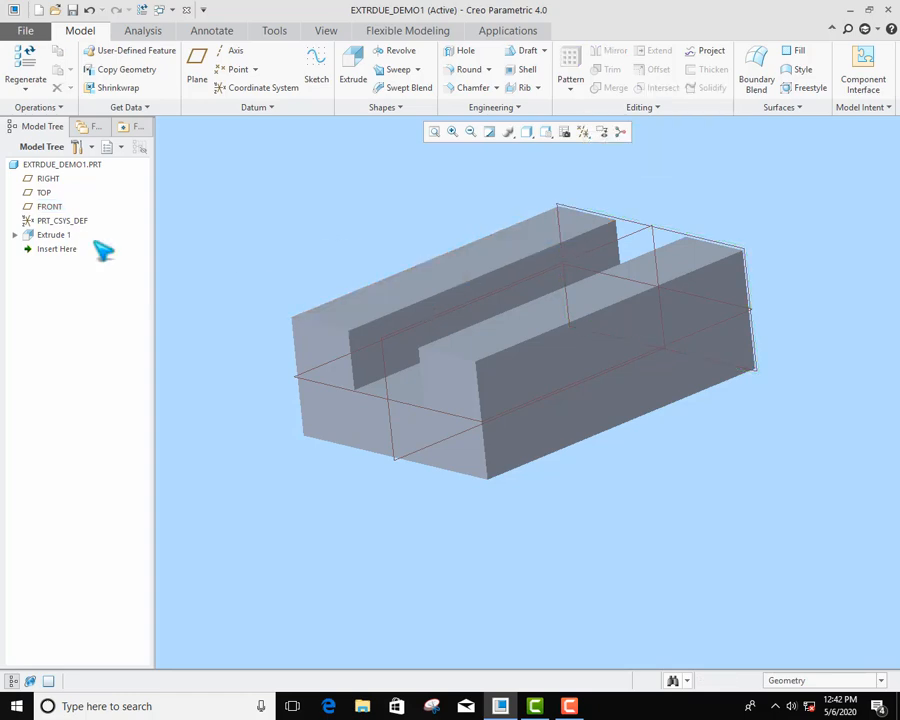
Step: Redefine Extrude 1 so its 150 mm depth extends on both sides of the sketch plane, half in each direction
{"action": "left_click", "coordinate": [52, 236]}
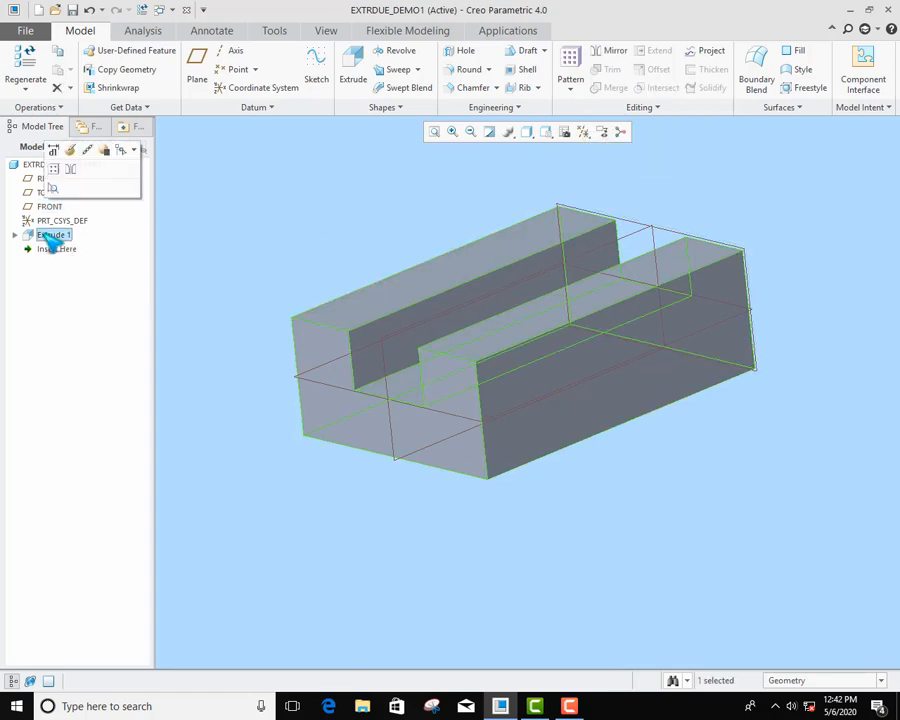
{"action": "left_click", "coordinate": [76, 152]}
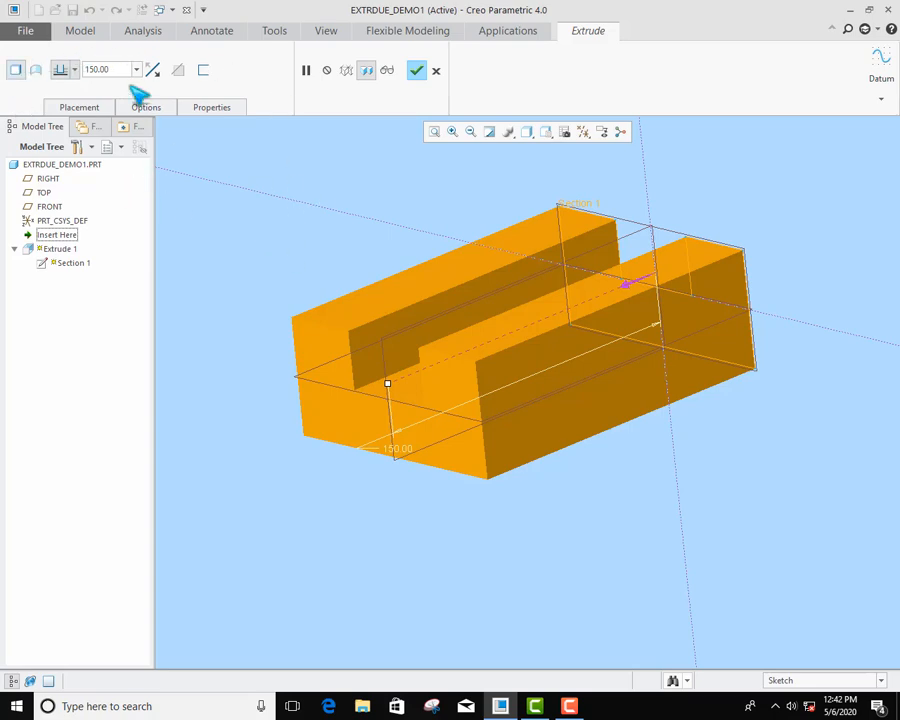
{"action": "left_click", "coordinate": [73, 70]}
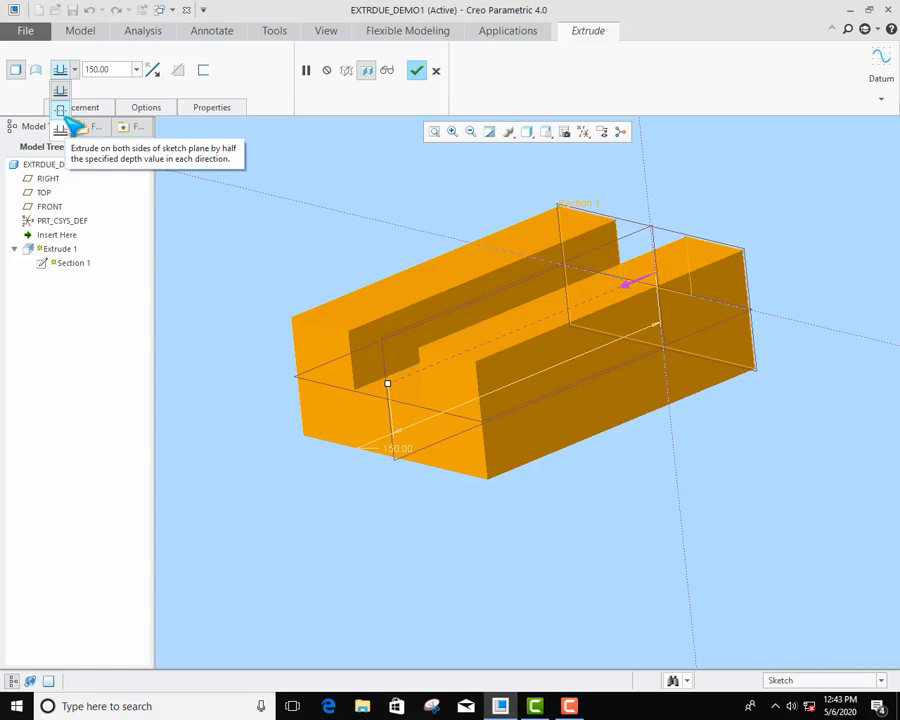
{"action": "left_click", "coordinate": [63, 111]}
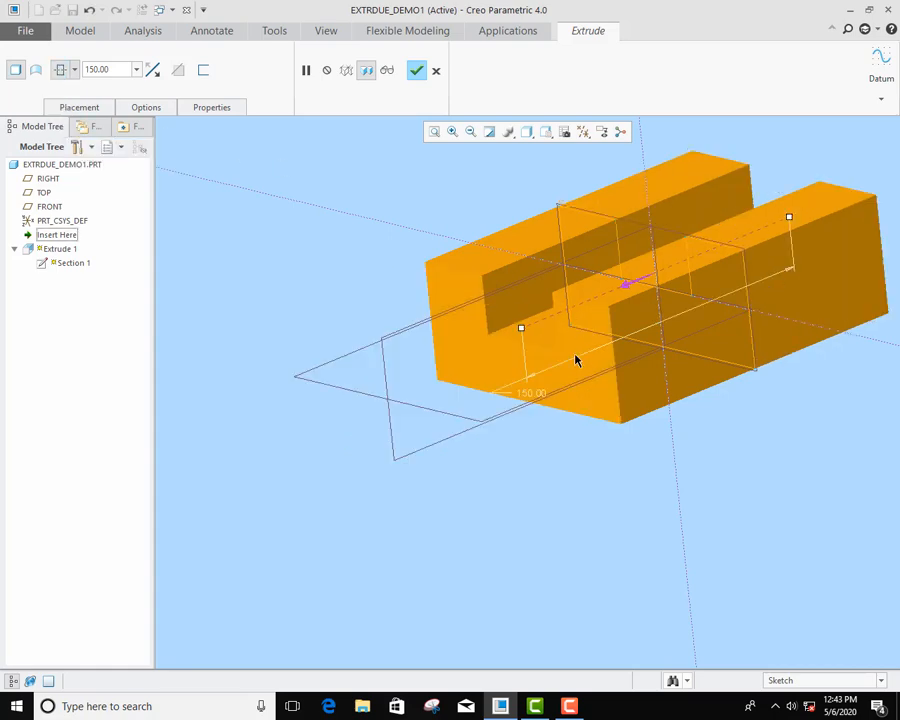
{"action": "middle_click_drag", "start_coordinate": [650, 448], "coordinate": [625, 472]}
{"action": "scroll", "coordinate": [634, 467], "scroll_direction": "up", "scroll_amount": 3}
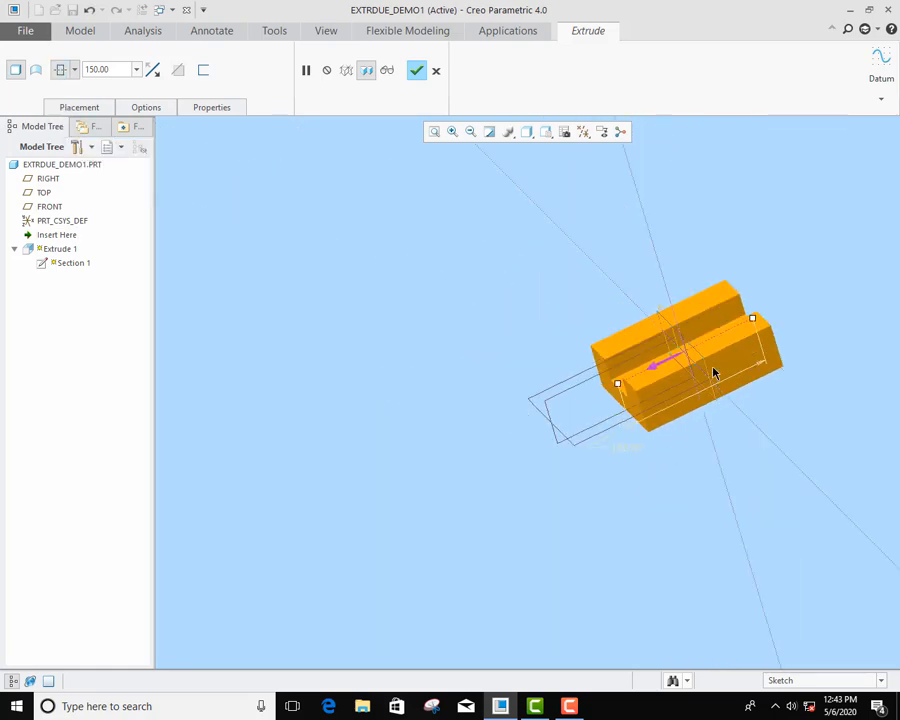
{"action": "scroll", "coordinate": [677, 336], "scroll_direction": "down", "scroll_amount": 3}
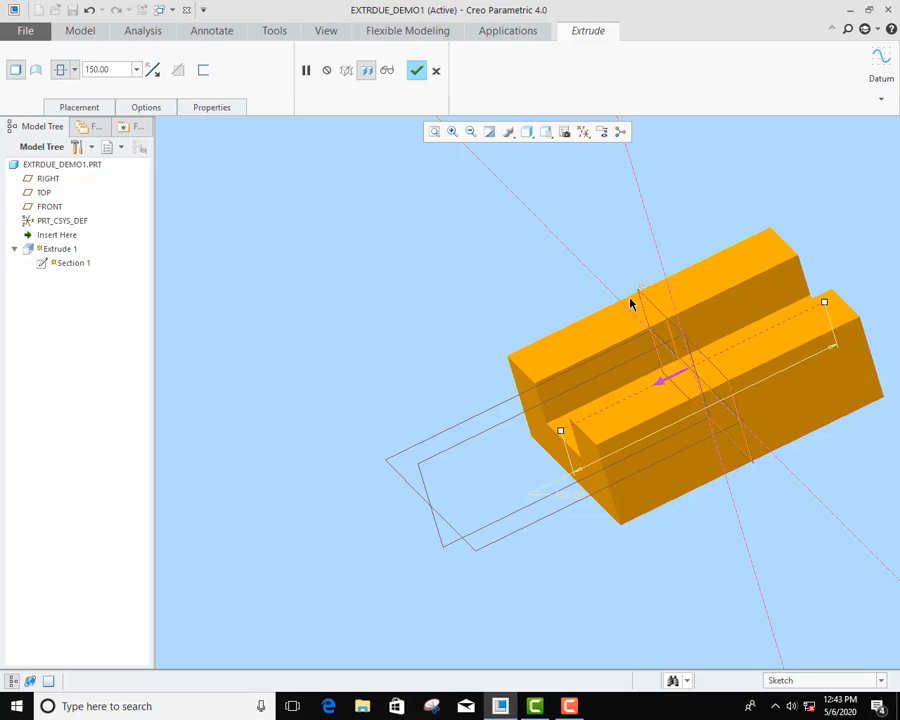
Step: Accept Extrude 1's symmetric 150 mm depth and reopen the feature to review its available depth options
{"action": "left_click", "coordinate": [417, 71]}
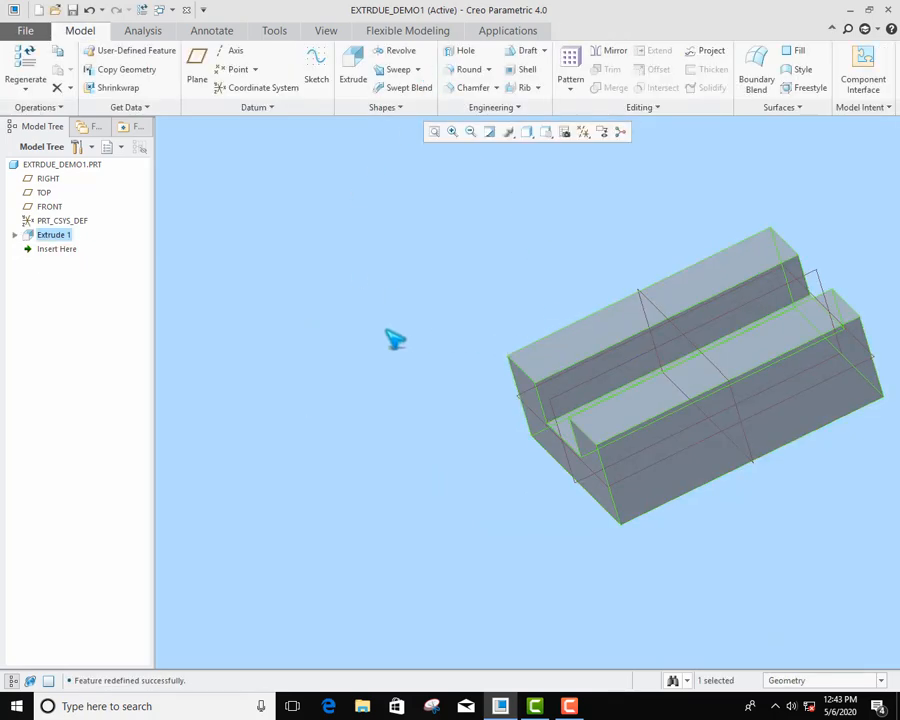
{"action": "right_click", "coordinate": [55, 236]}
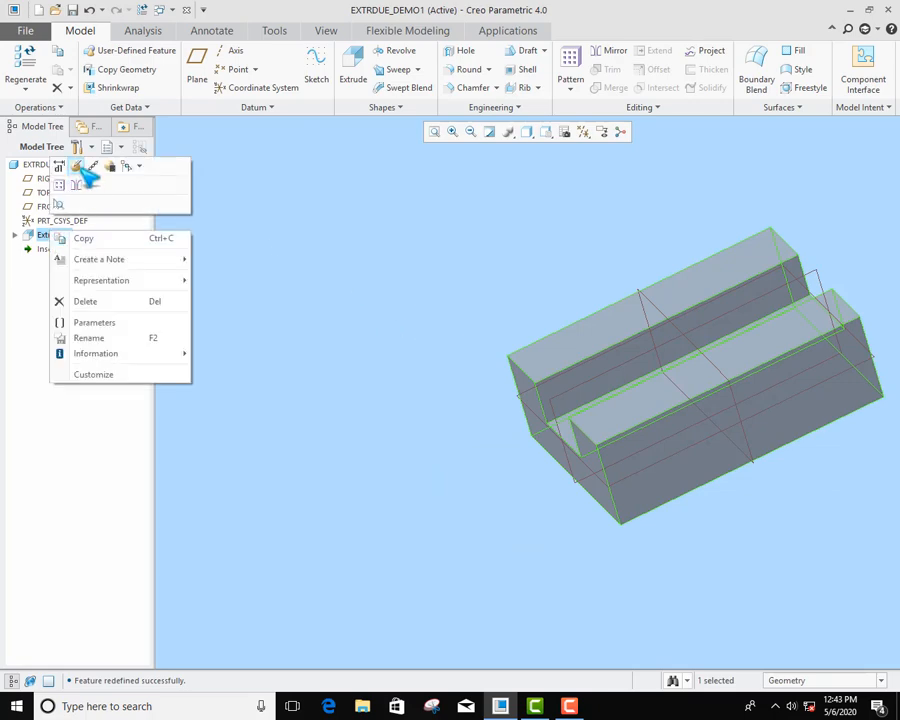
{"action": "left_click", "coordinate": [88, 175]}
{"action": "left_click", "coordinate": [74, 69]}
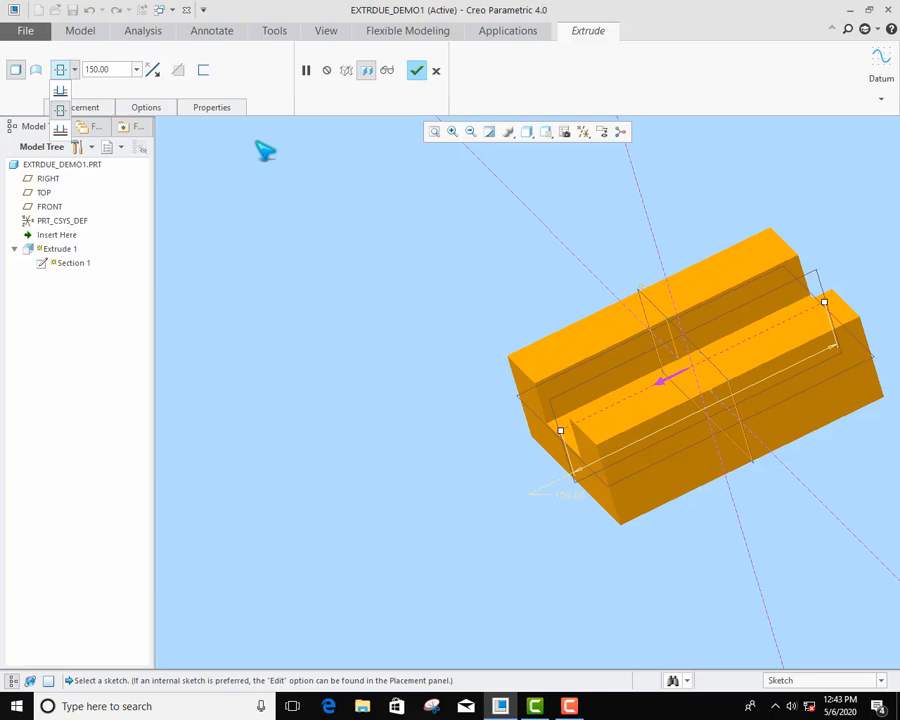
{"action": "left_click", "coordinate": [418, 72]}
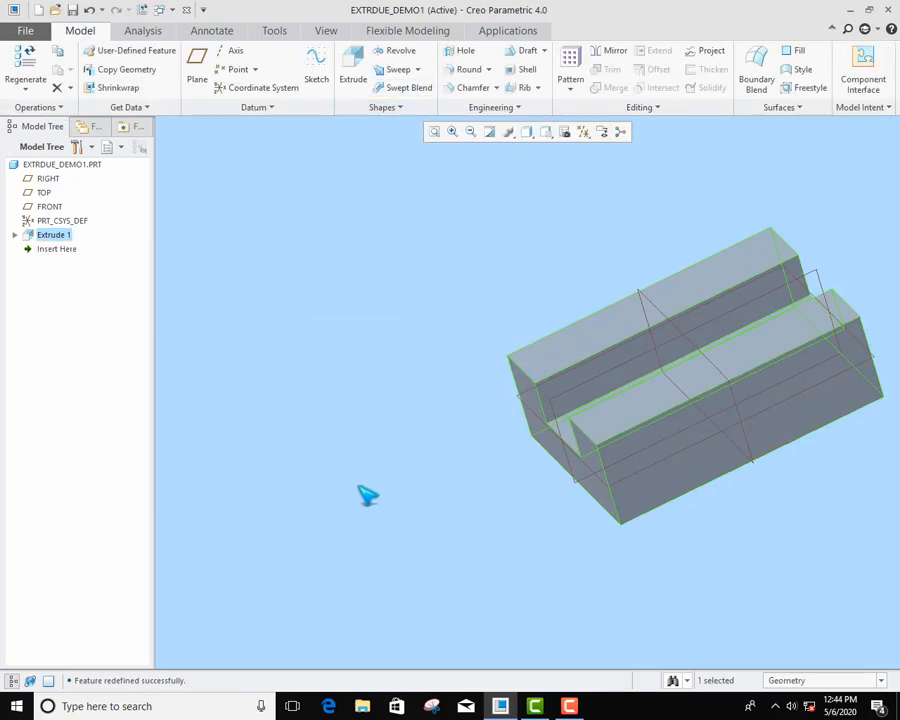
Step: Redefine Extrude 1 as a thin-walled extrusion by thickening its sketch, and inspect the resulting wall
{"action": "left_click", "coordinate": [397, 423]}
{"action": "scroll", "coordinate": [370, 421], "scroll_direction": "up", "scroll_amount": 2}
{"action": "middle_click_drag", "start_coordinate": [370, 420], "coordinate": [407, 463]}
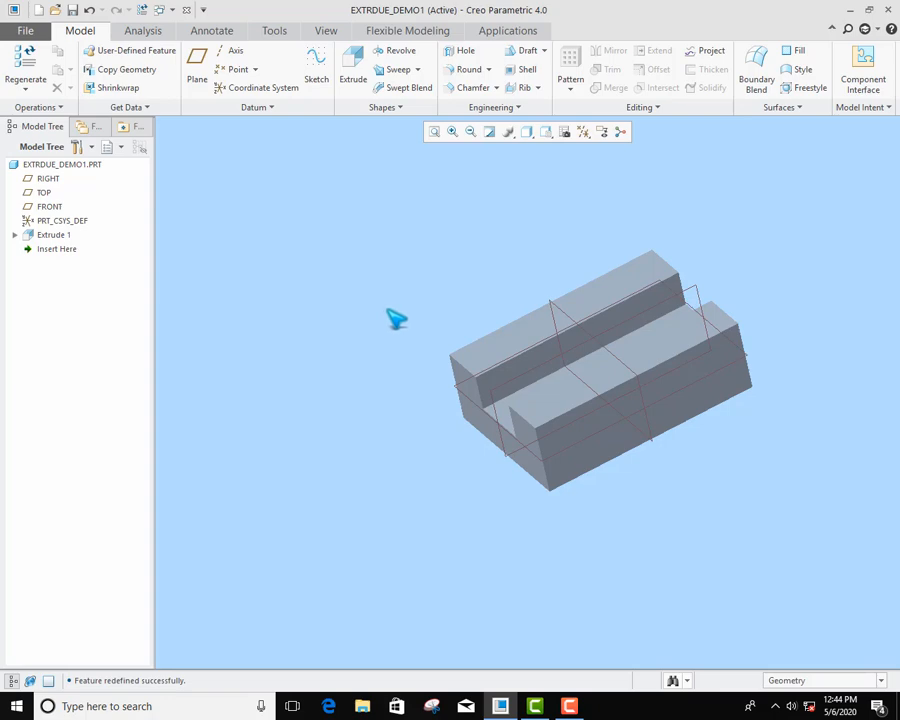
{"action": "left_click", "coordinate": [44, 235]}
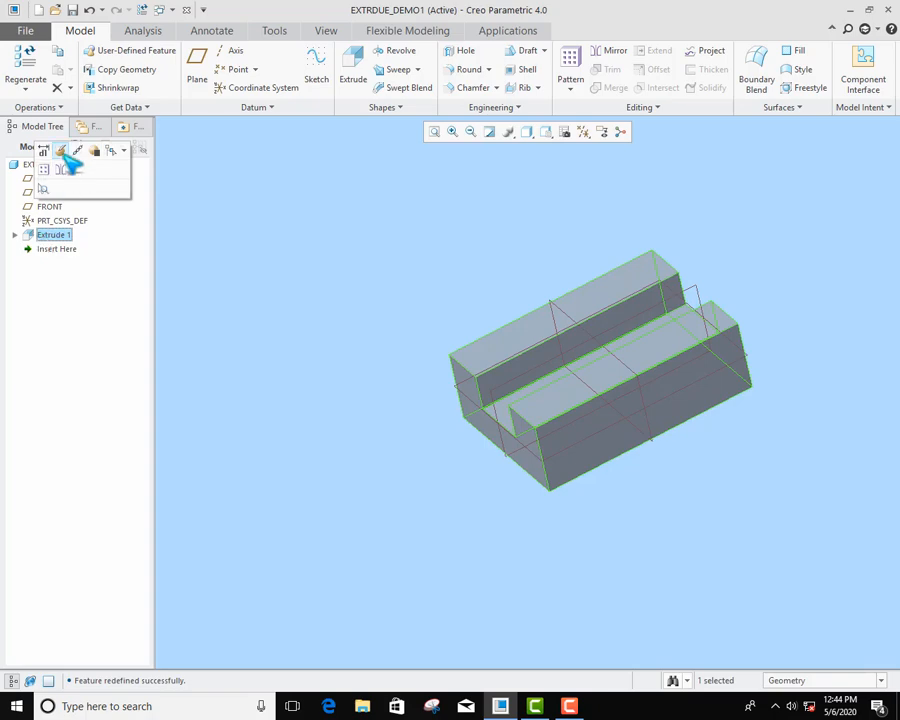
{"action": "left_click", "coordinate": [61, 150]}
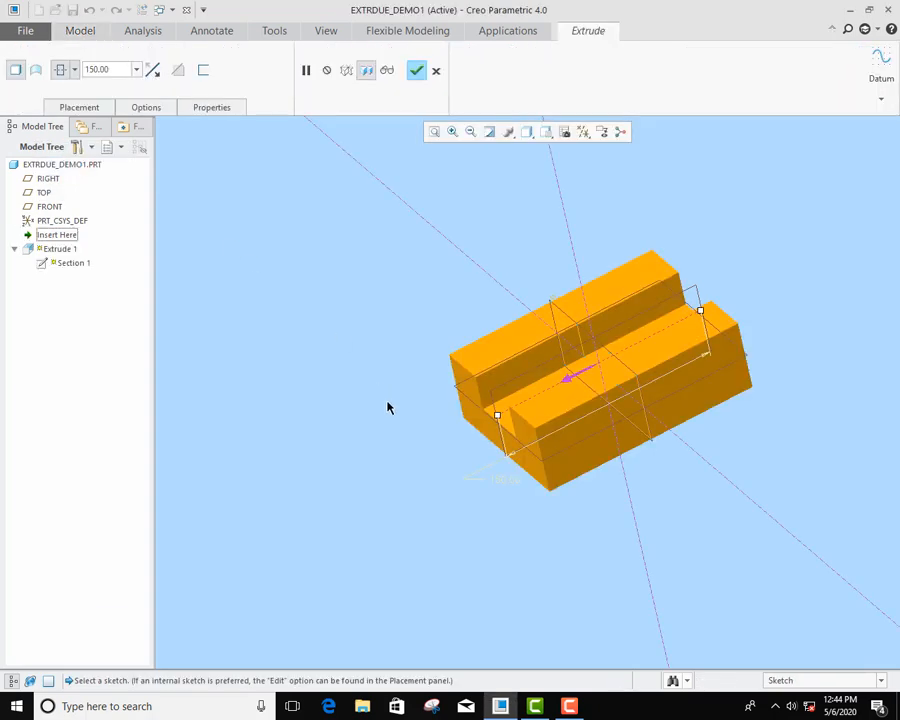
{"action": "left_click", "coordinate": [210, 72]}
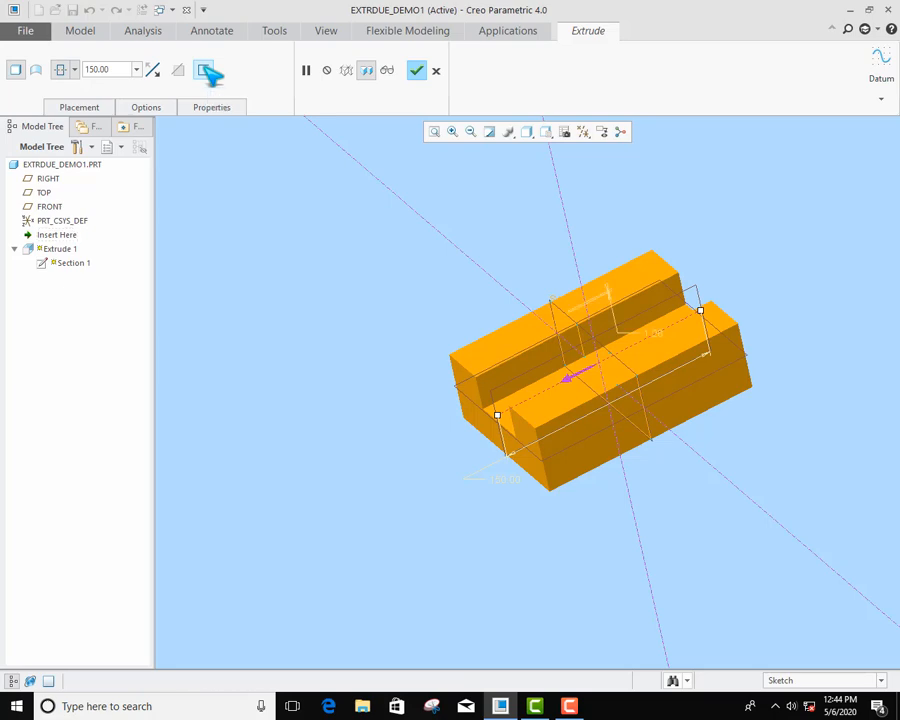
{"action": "scroll", "coordinate": [465, 364], "scroll_direction": "up", "scroll_amount": 2}
{"action": "middle_click_drag", "start_coordinate": [465, 364], "coordinate": [480, 317]}
{"action": "scroll", "coordinate": [477, 317], "scroll_direction": "up", "scroll_amount": 4}
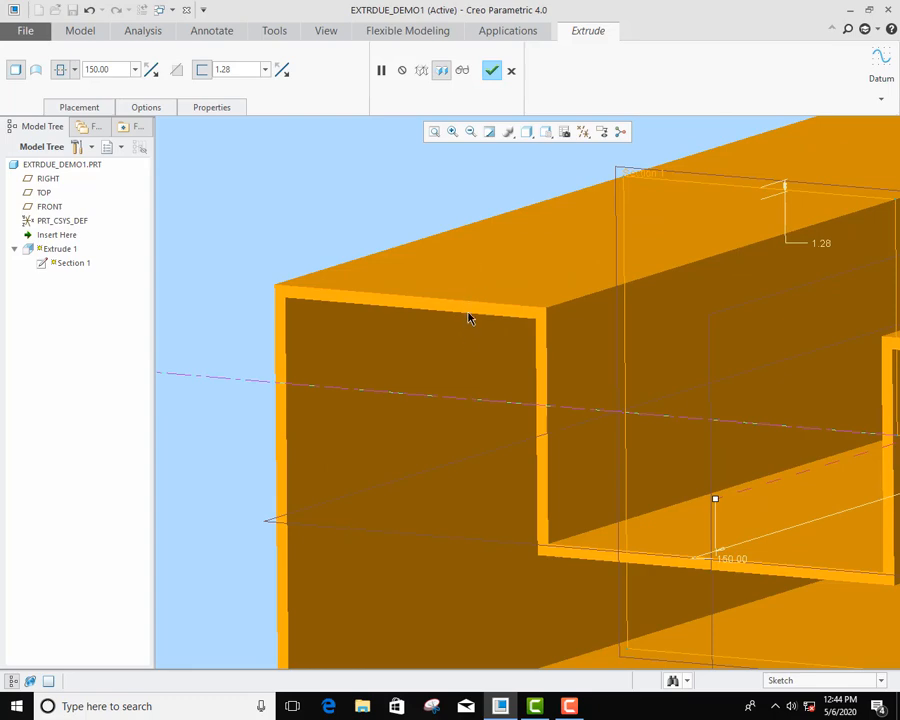
Step: Set the thin wall's thickness to 1.50 mm and accept the redefined Extrude 1
{"action": "double_click", "coordinate": [236, 70]}
{"action": "type", "text": "1"}
{"action": "key", "text": "Return"}
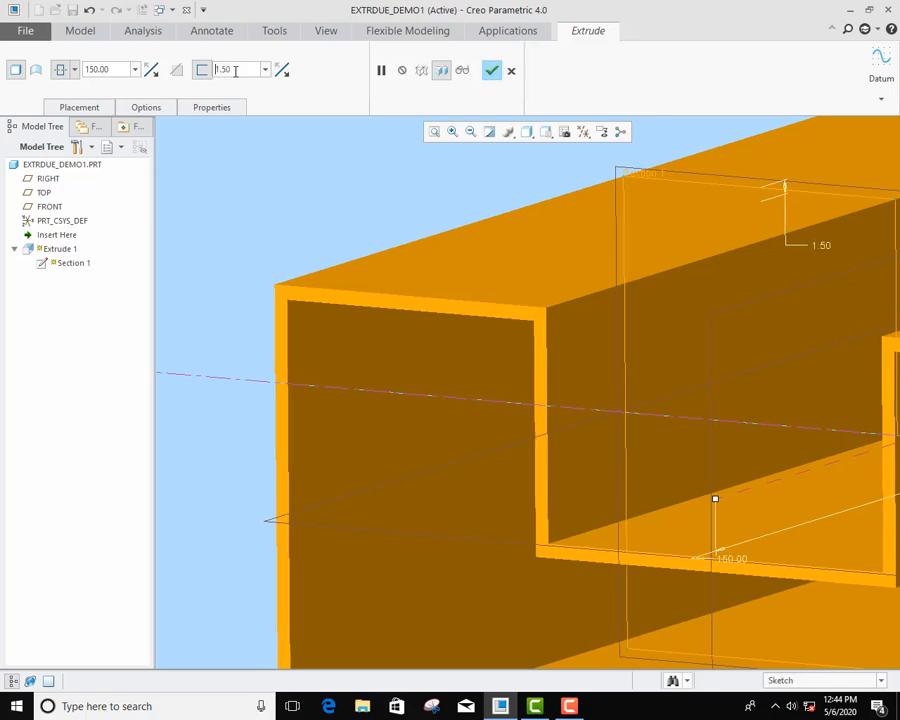
{"action": "scroll", "coordinate": [430, 335], "scroll_direction": "up", "scroll_amount": 3}
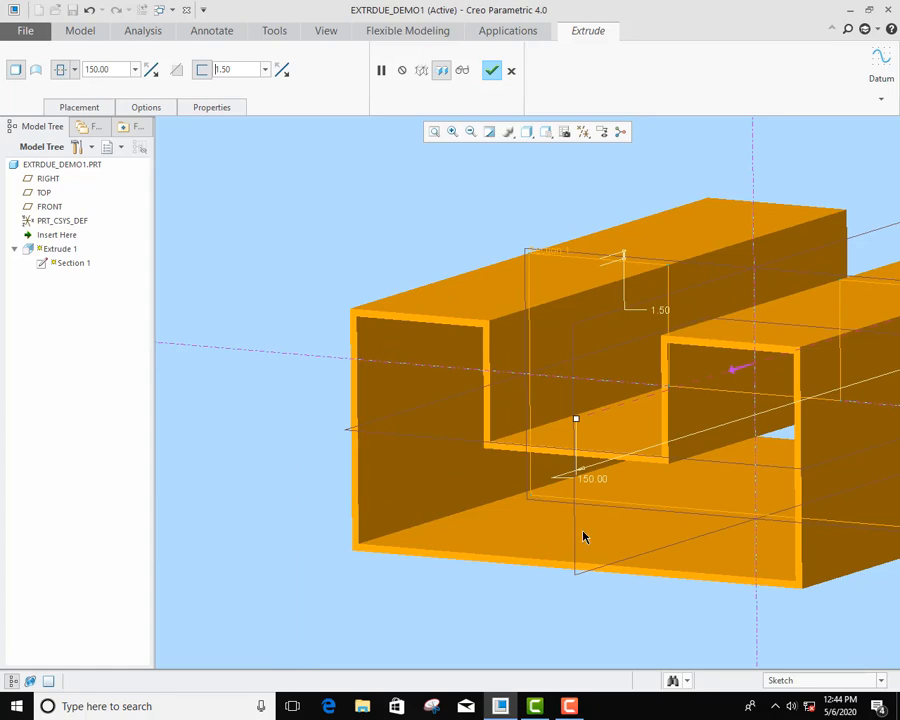
{"action": "scroll", "coordinate": [396, 414], "scroll_direction": "up", "scroll_amount": 3}
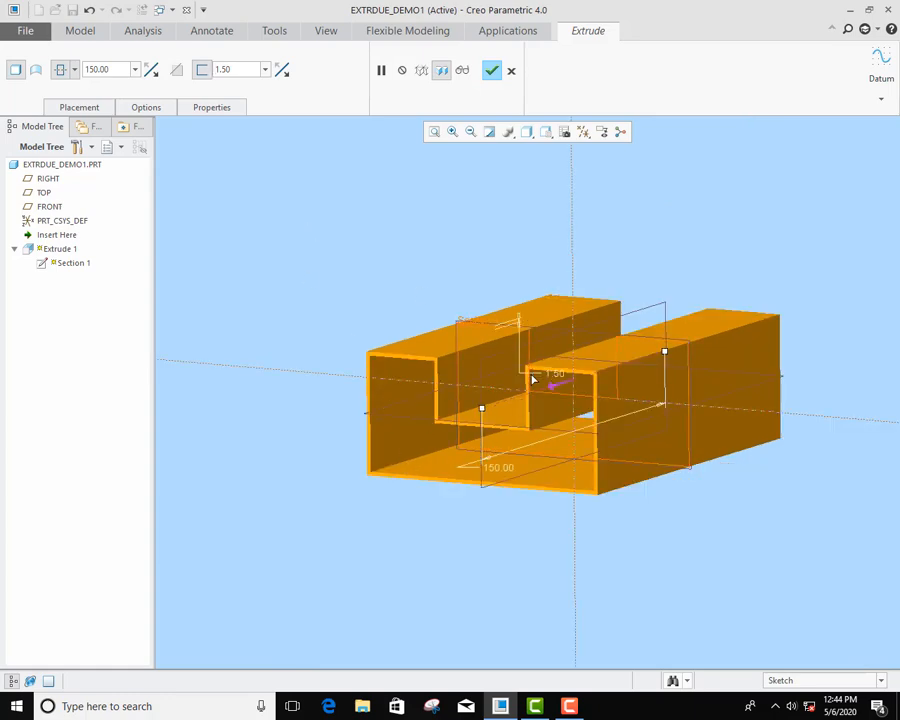
{"action": "left_click", "coordinate": [491, 71]}
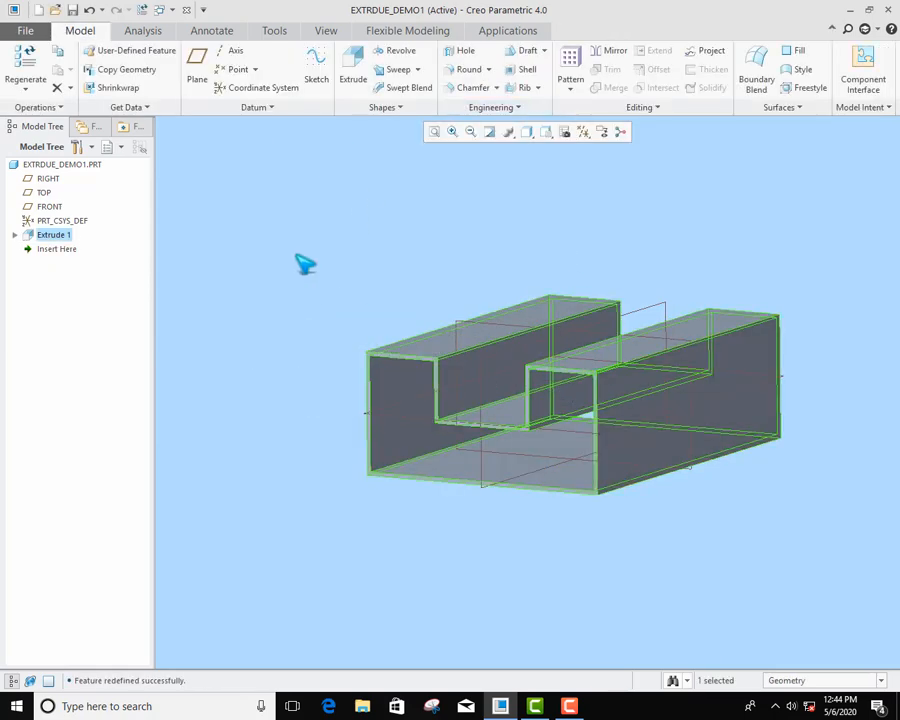
Step: Redefine Extrude 1 so its 1.50 mm wall thickness goes outside the sketch, switch it to both sides, and accept
{"action": "left_click", "coordinate": [265, 267]}
{"action": "right_click", "coordinate": [52, 236]}
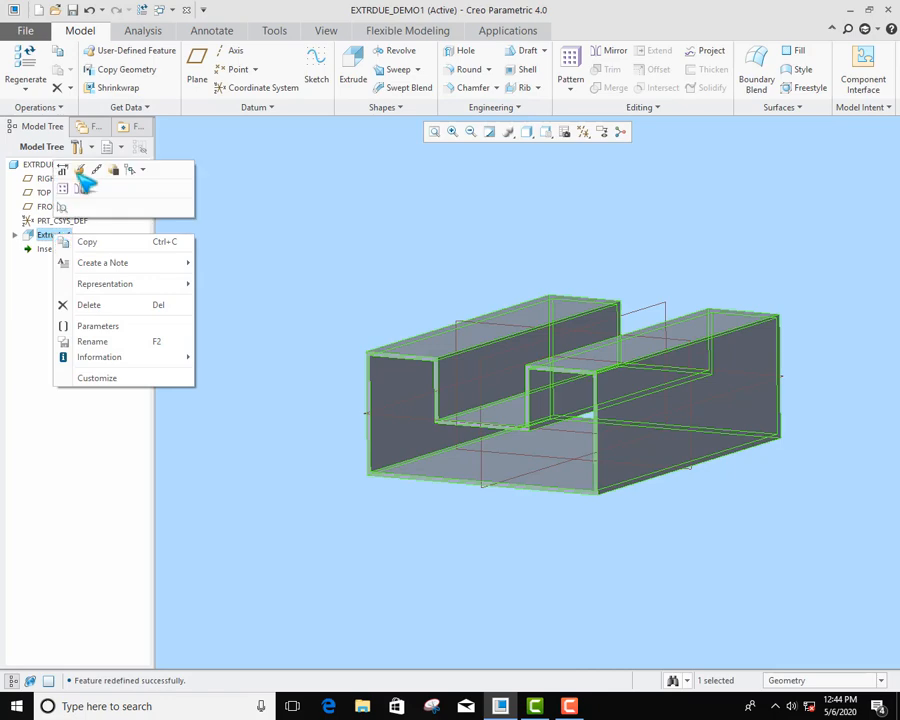
{"action": "left_click", "coordinate": [80, 178]}
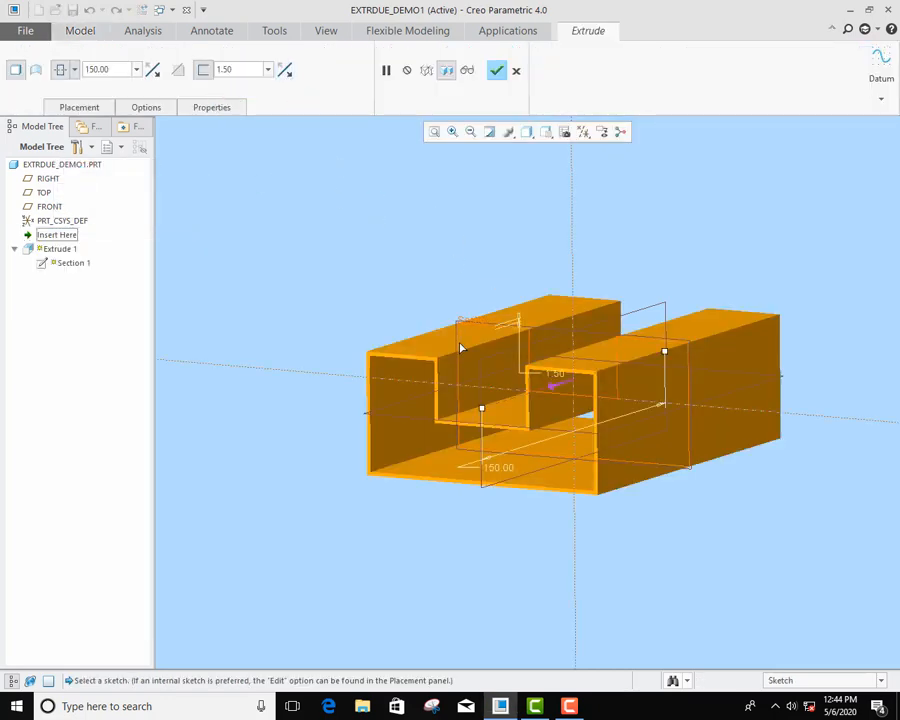
{"action": "scroll", "coordinate": [462, 388], "scroll_direction": "up", "scroll_amount": 2}
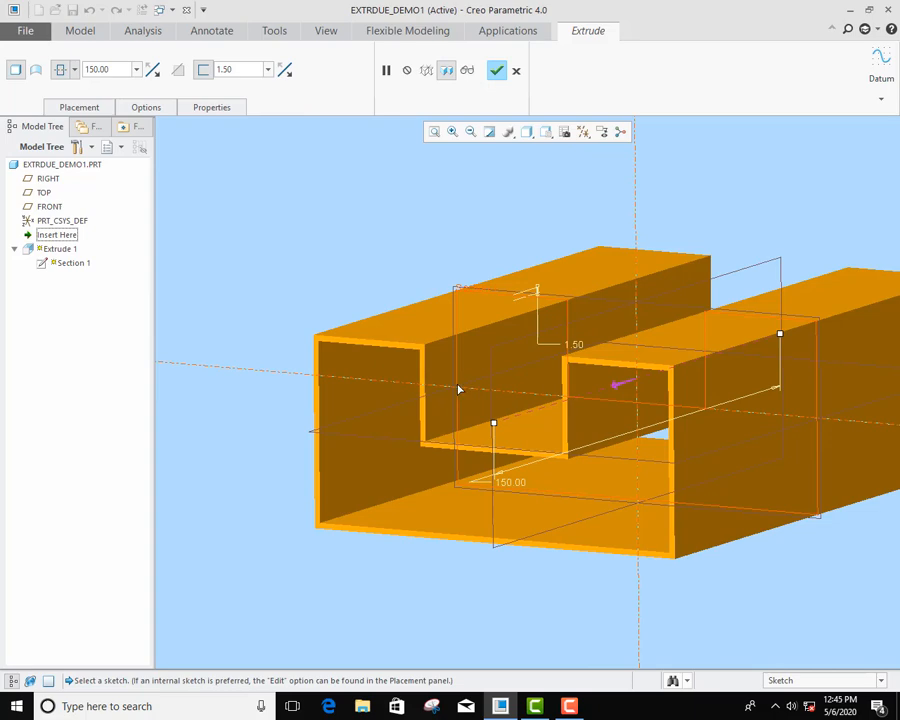
{"action": "scroll", "coordinate": [544, 291], "scroll_direction": "up", "scroll_amount": 2}
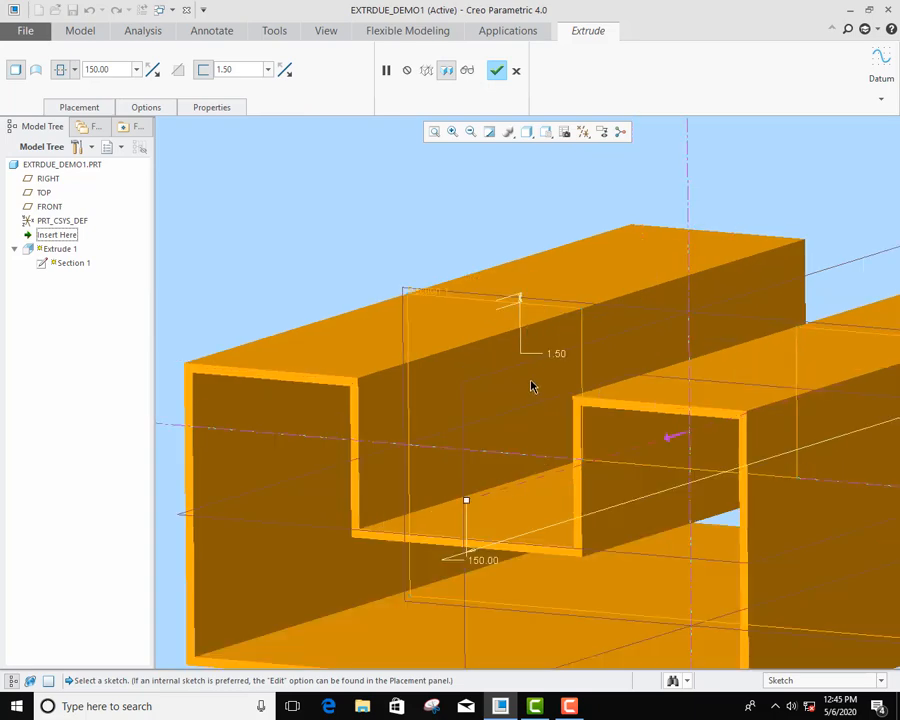
{"action": "scroll", "coordinate": [530, 362], "scroll_direction": "down", "scroll_amount": 2}
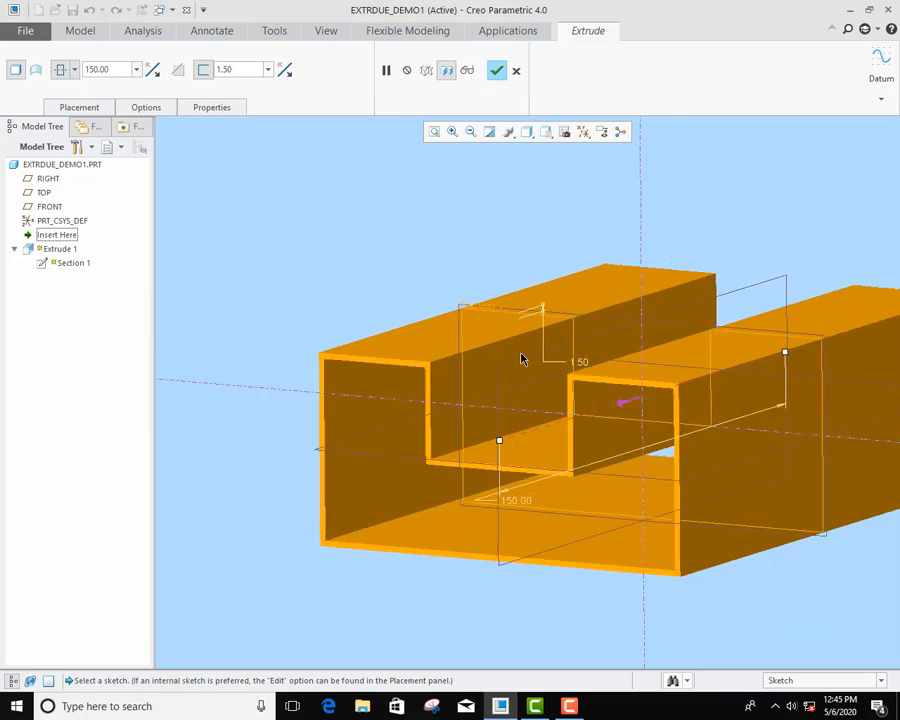
{"action": "left_click", "coordinate": [285, 70]}
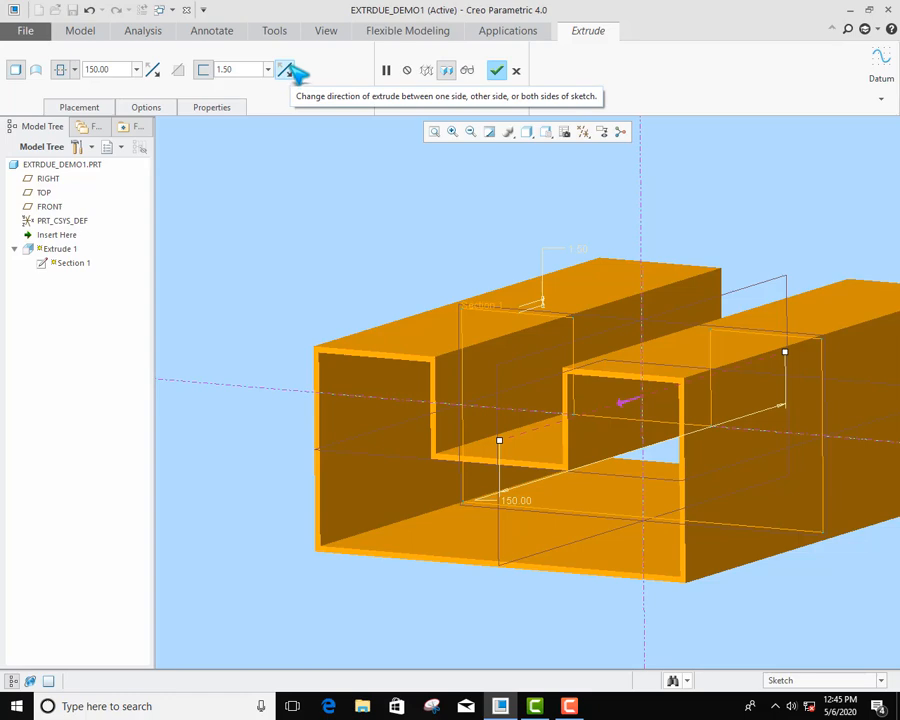
{"action": "left_click", "coordinate": [291, 68]}
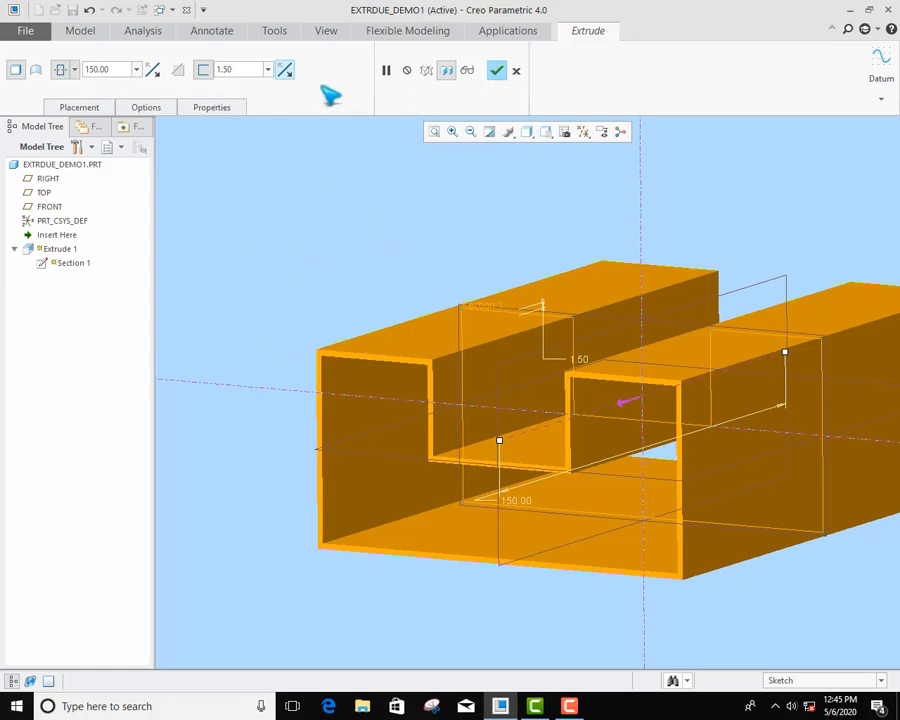
{"action": "left_click", "coordinate": [500, 75]}
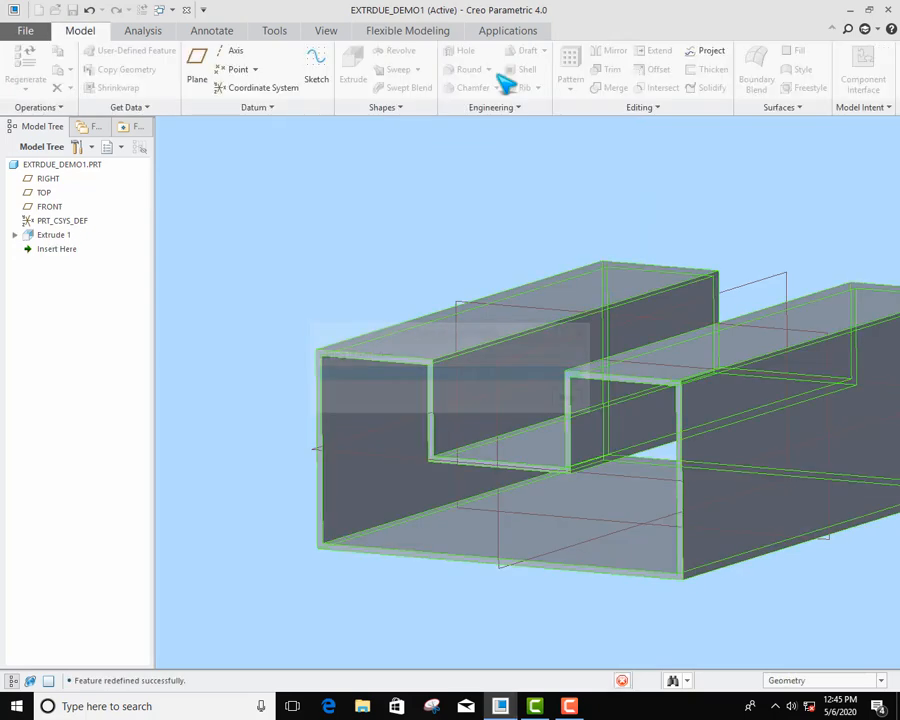
Step: Redefine Extrude 1 by removing the sketch thickening and making the extrusion a surface instead of a solid
{"action": "left_click", "coordinate": [56, 234]}
{"action": "left_click", "coordinate": [75, 149]}
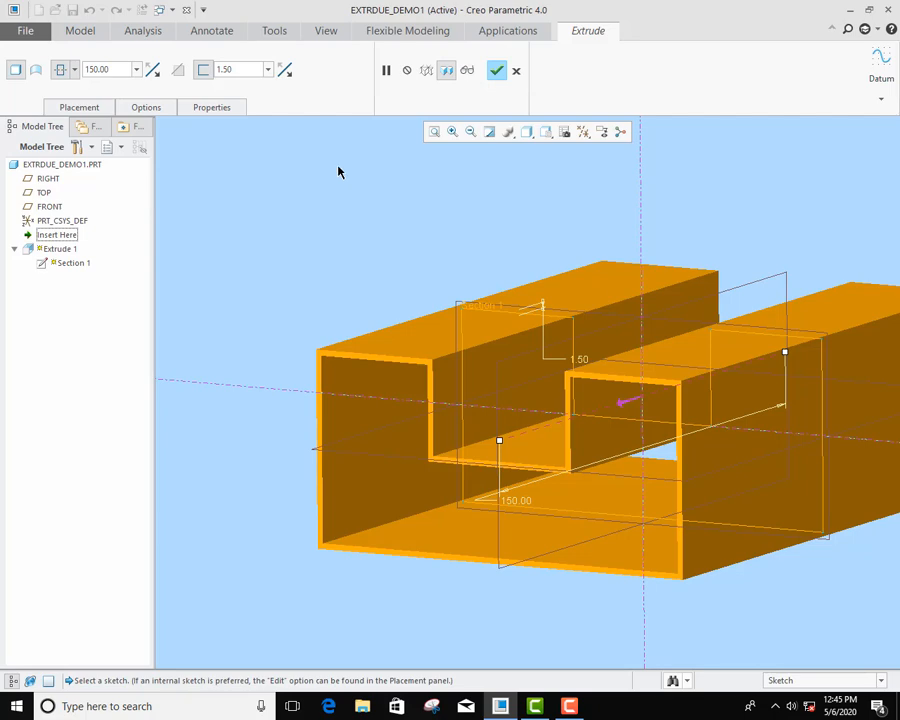
{"action": "left_click", "coordinate": [204, 70]}
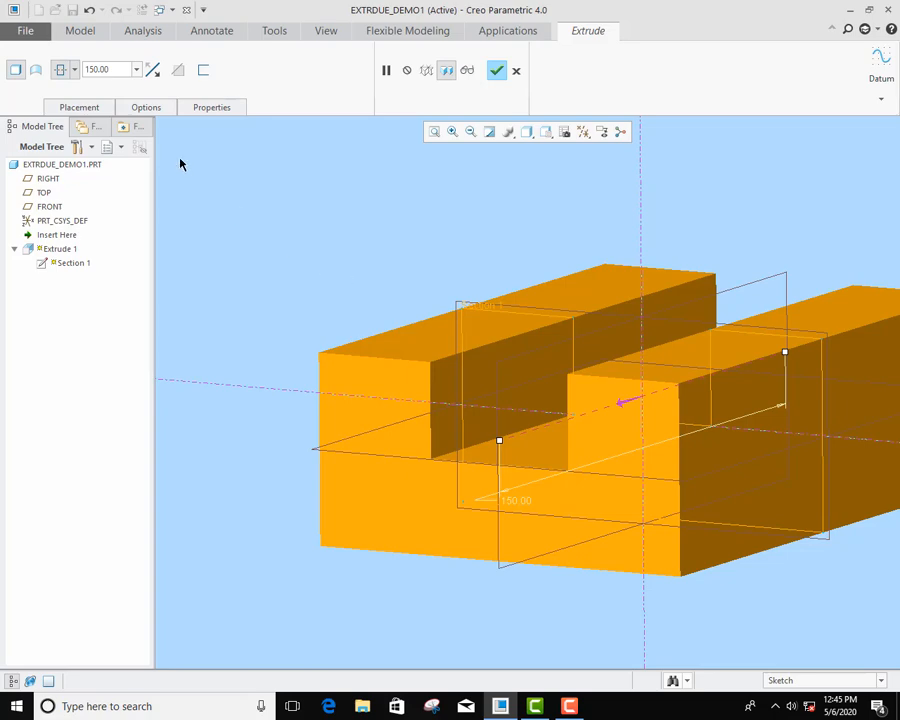
{"action": "left_click", "coordinate": [36, 69]}
{"action": "middle_click_drag", "start_coordinate": [549, 289], "coordinate": [458, 176]}
{"action": "left_click", "coordinate": [497, 70]}
{"action": "left_click", "coordinate": [422, 245]}
{"action": "middle_click_drag", "start_coordinate": [512, 203], "coordinate": [550, 275]}
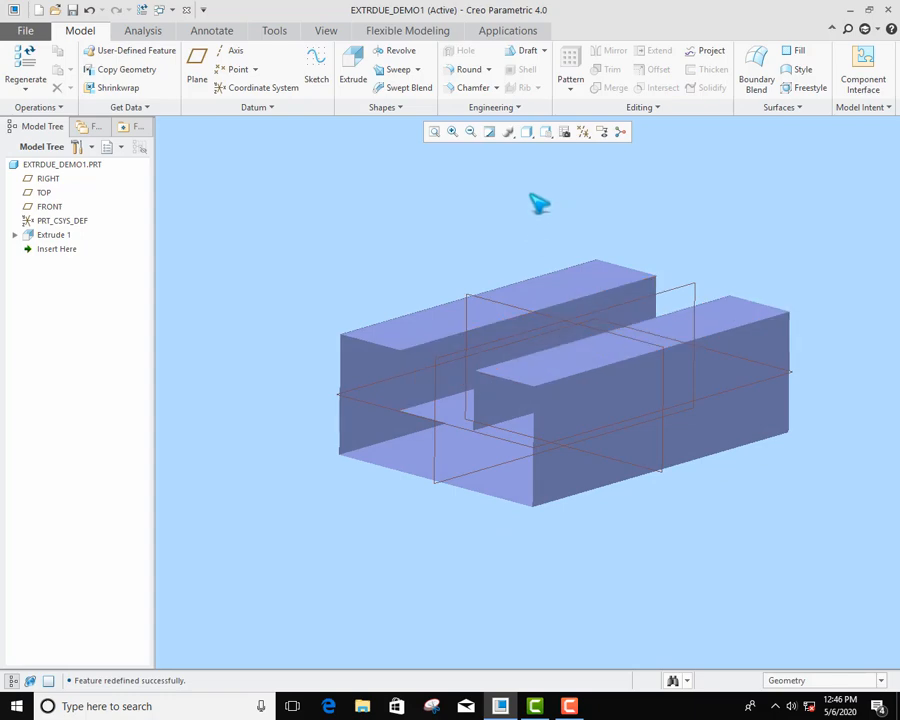
Step: Display the surface model as a wireframe and examine the colours of its edges
{"action": "left_click", "coordinate": [530, 133]}
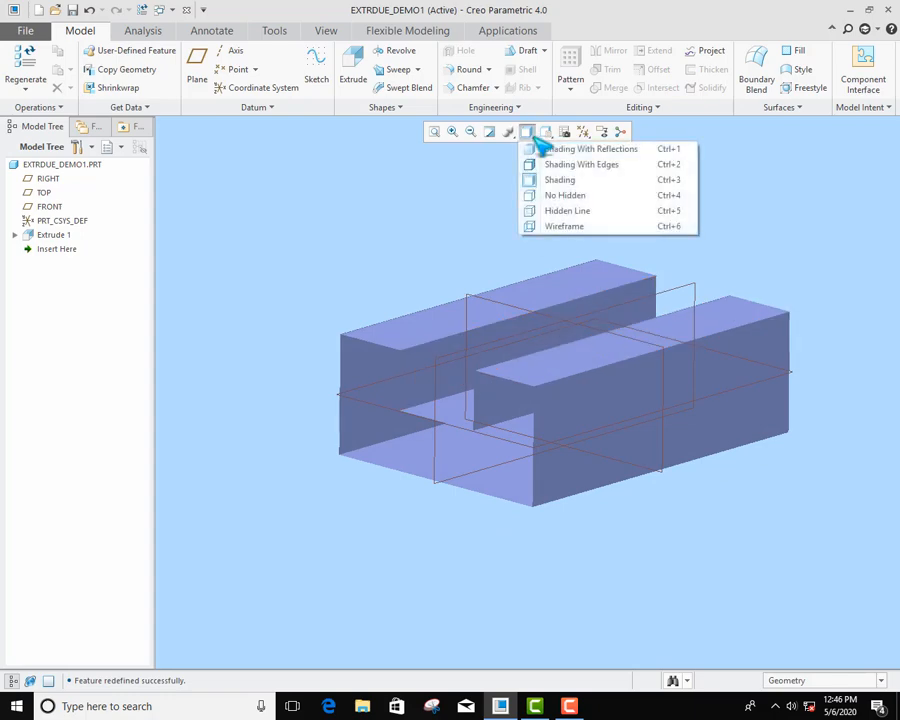
{"action": "left_click", "coordinate": [565, 227]}
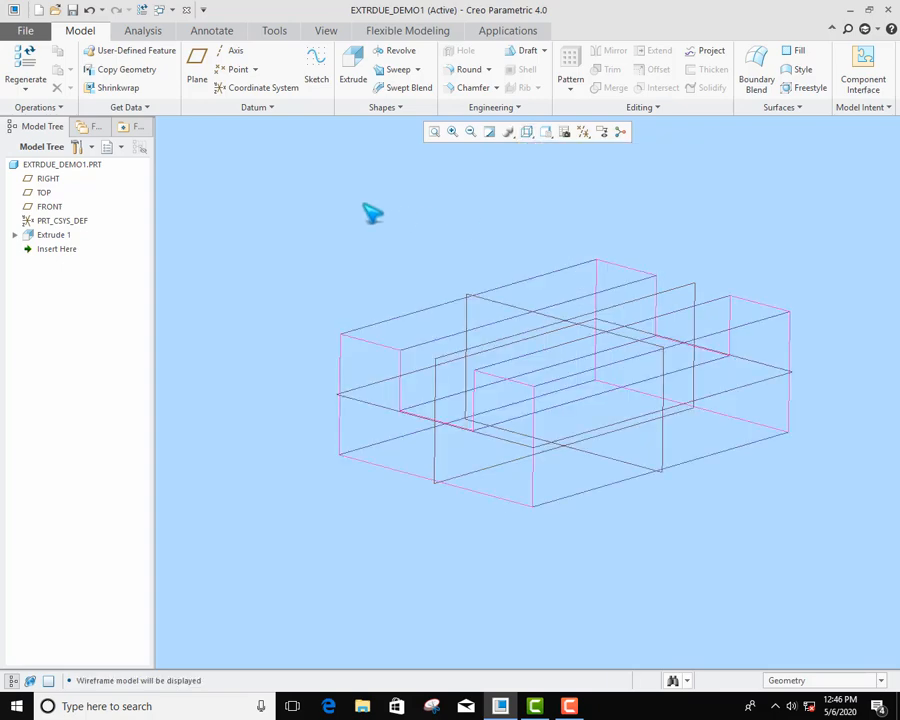
{"action": "mouse_move", "coordinate": [408, 212]}
{"action": "middle_mouse_down"}
{"action": "mouse_move", "coordinate": [408, 259]}
{"action": "mouse_move", "coordinate": [418, 250]}
{"action": "middle_mouse_up"}
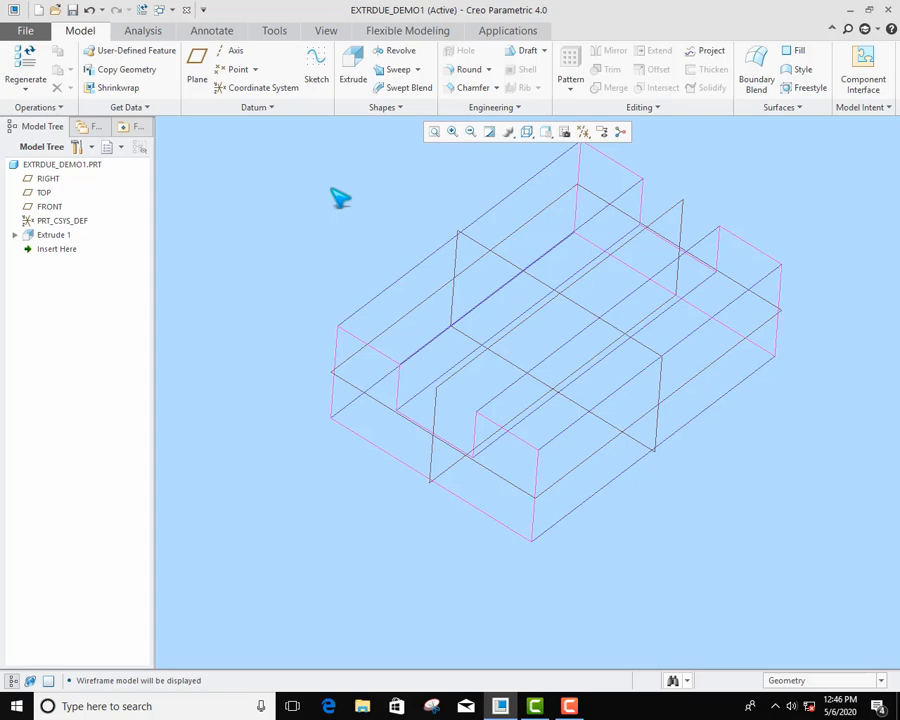
{"action": "left_click", "coordinate": [537, 143]}
Step: Redefine Extrude 1 from a surface back to a solid and accept it
{"action": "left_click", "coordinate": [50, 236]}
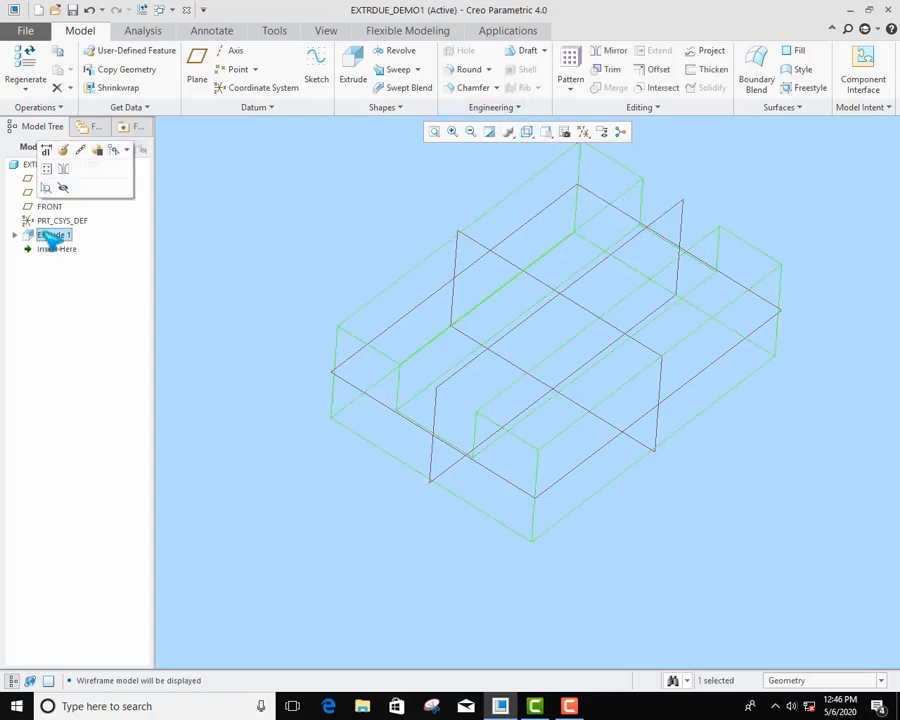
{"action": "left_click", "coordinate": [63, 149]}
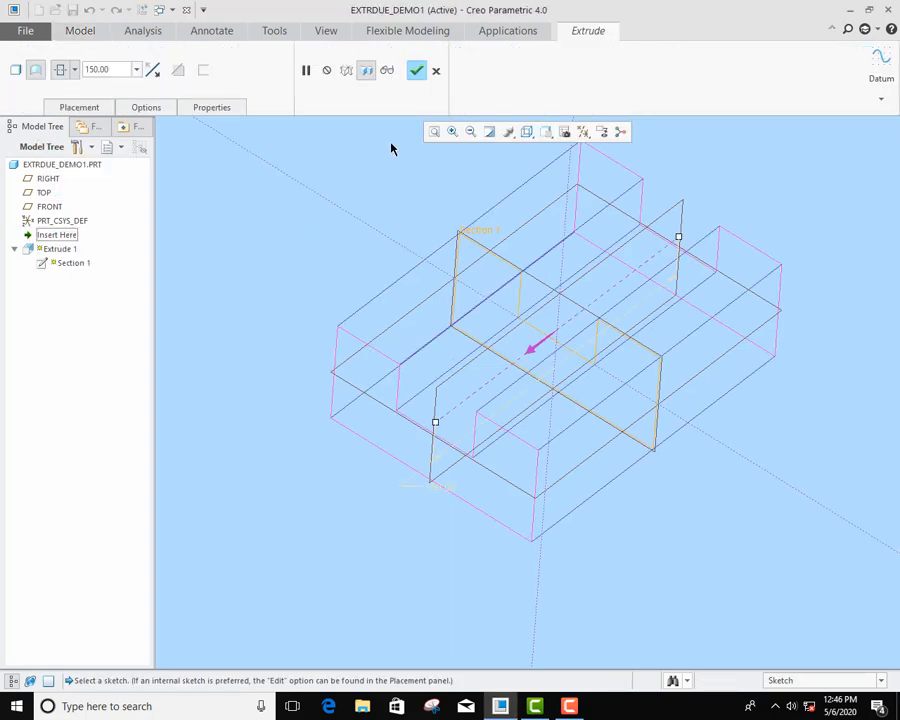
{"action": "left_click", "coordinate": [16, 69]}
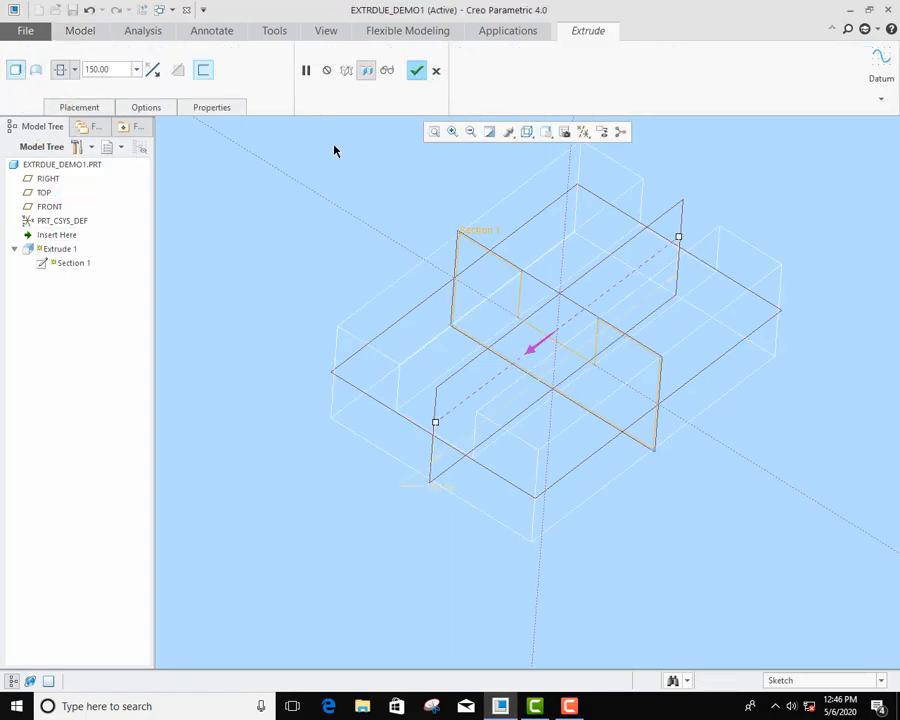
{"action": "left_click", "coordinate": [417, 71]}
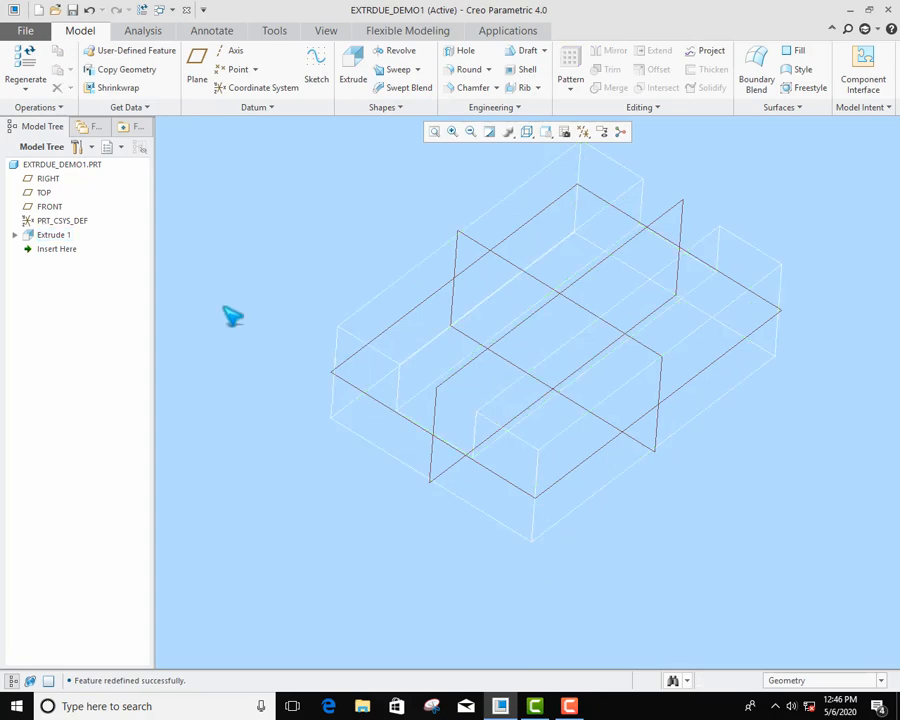
Step: Set the model's display style to Shading With Edges
{"action": "scroll", "coordinate": [295, 275], "scroll_direction": "down", "scroll_amount": 1}
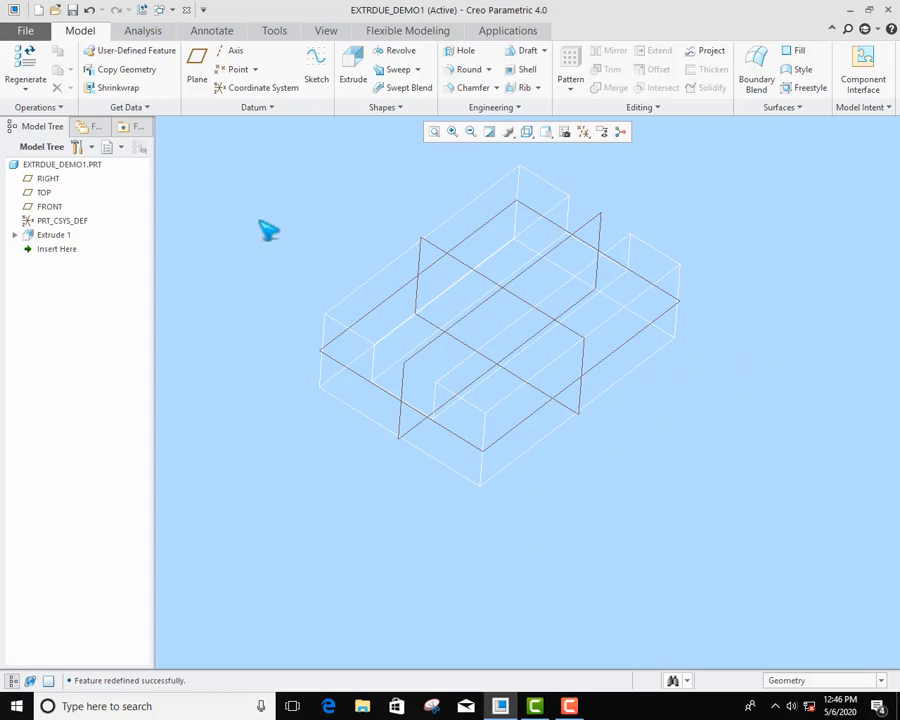
{"action": "left_click", "coordinate": [527, 131]}
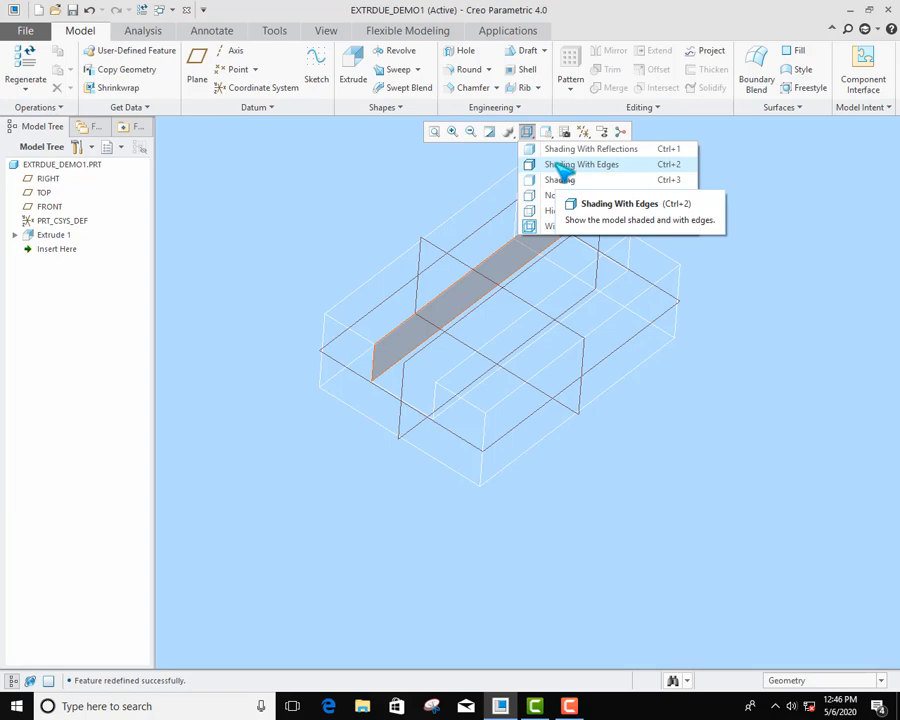
{"action": "left_click", "coordinate": [565, 165]}
Step: Reopen the definition of Extrude 1 and review its sketch placement and depth options, then accept it as is
{"action": "left_click", "coordinate": [56, 235]}
{"action": "left_click", "coordinate": [84, 149]}
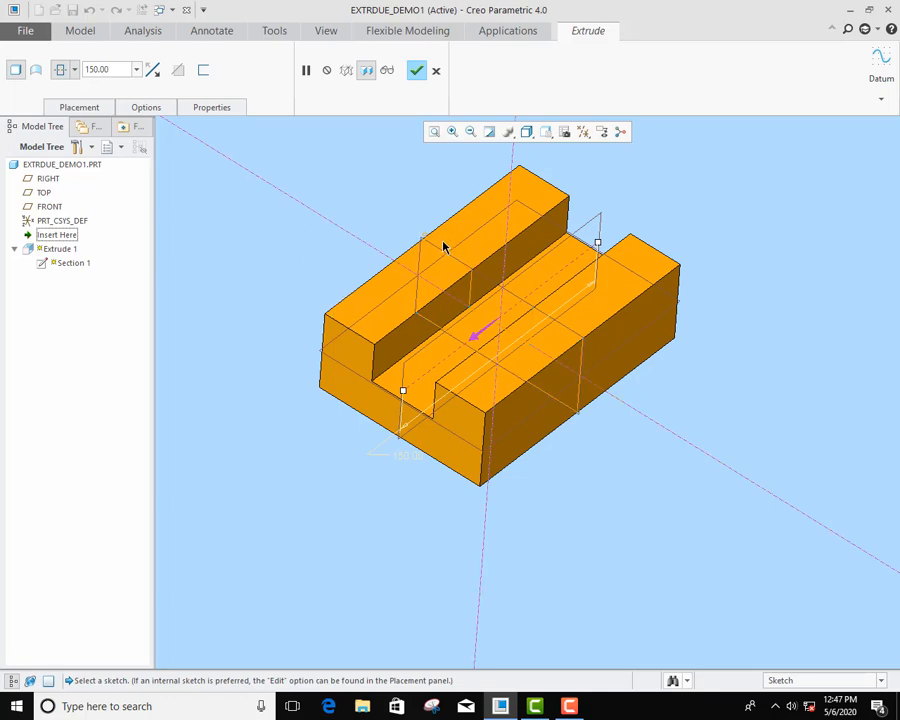
{"action": "left_click", "coordinate": [90, 111]}
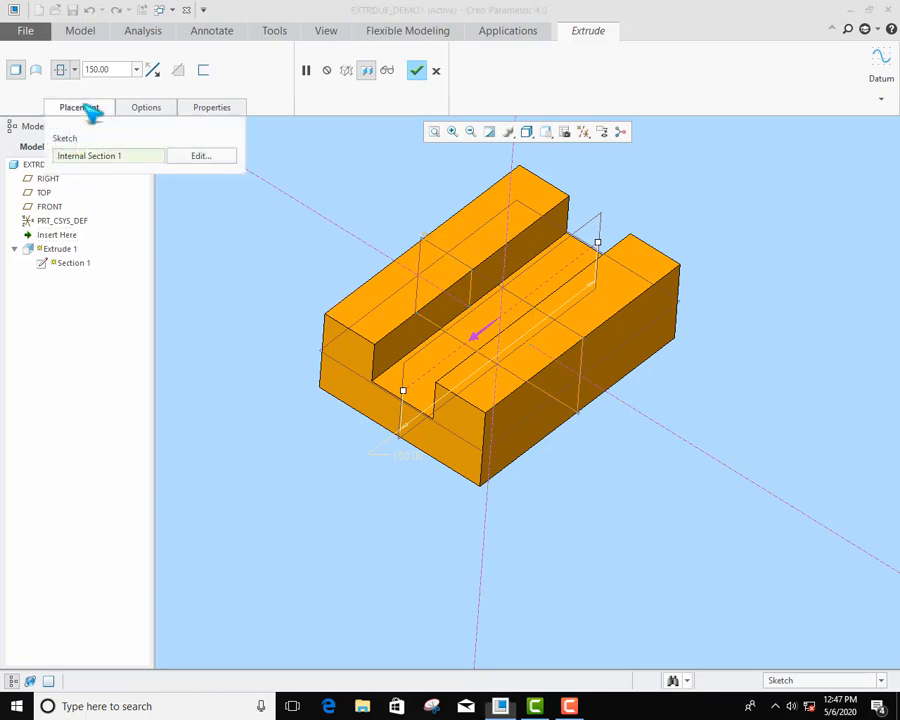
{"action": "left_click", "coordinate": [147, 112]}
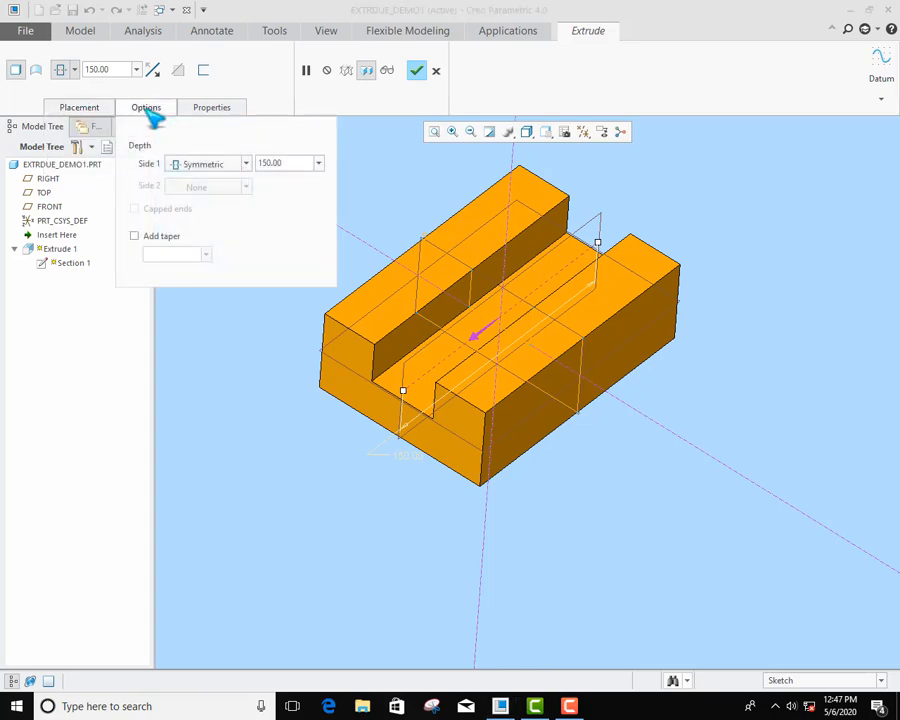
{"action": "left_click", "coordinate": [74, 69]}
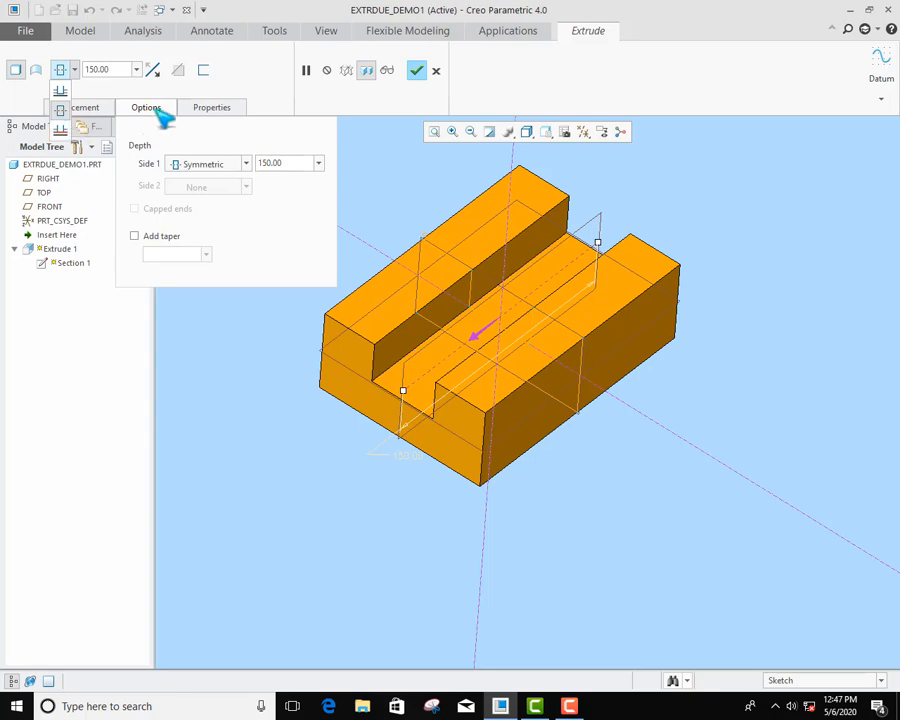
{"action": "left_click", "coordinate": [181, 141]}
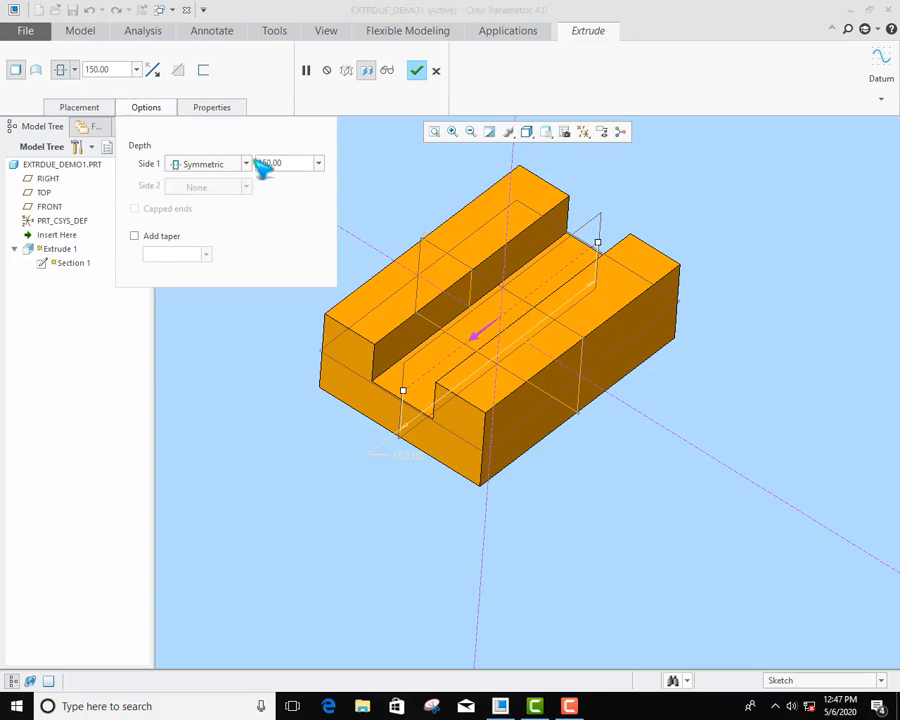
{"action": "left_click", "coordinate": [416, 70]}
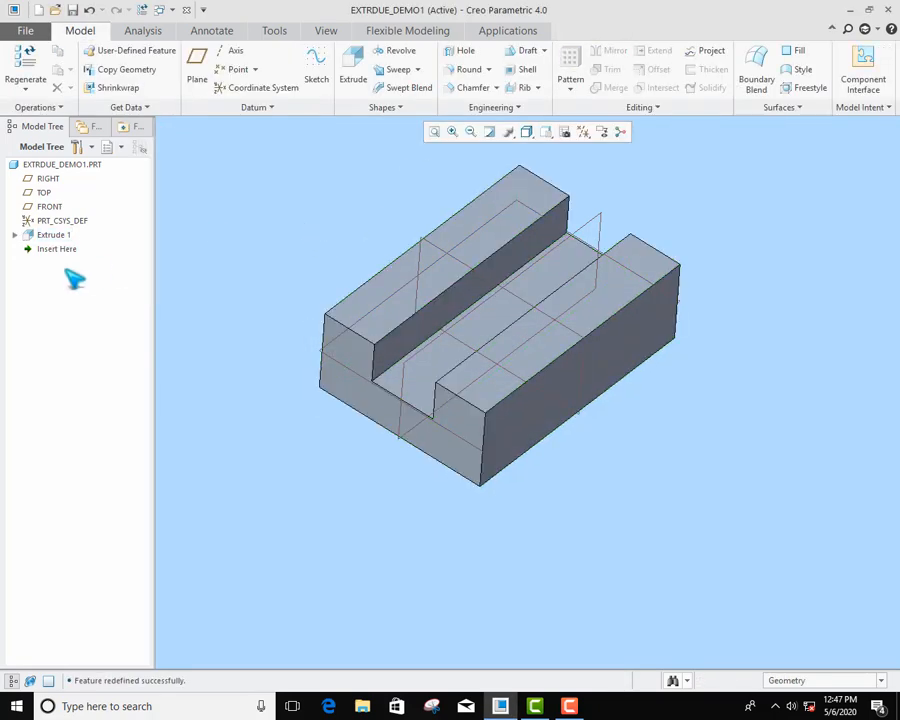
Step: Redefine Extrude 1 so that side 1 uses a Blind depth of 100 instead of a symmetric one
{"action": "left_click", "coordinate": [60, 235]}
{"action": "left_click", "coordinate": [82, 149]}
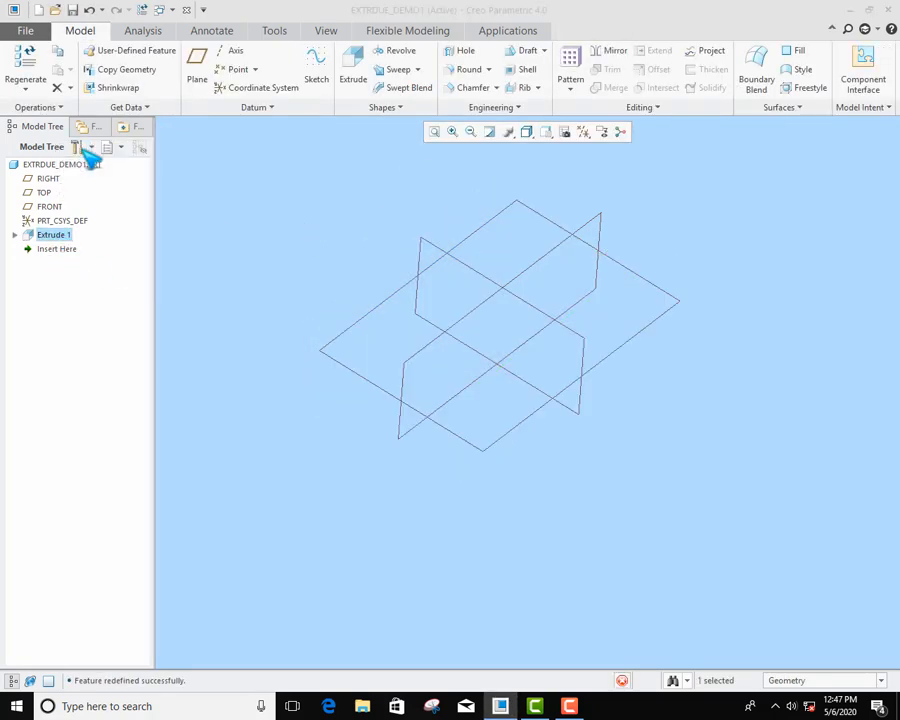
{"action": "left_click", "coordinate": [152, 108]}
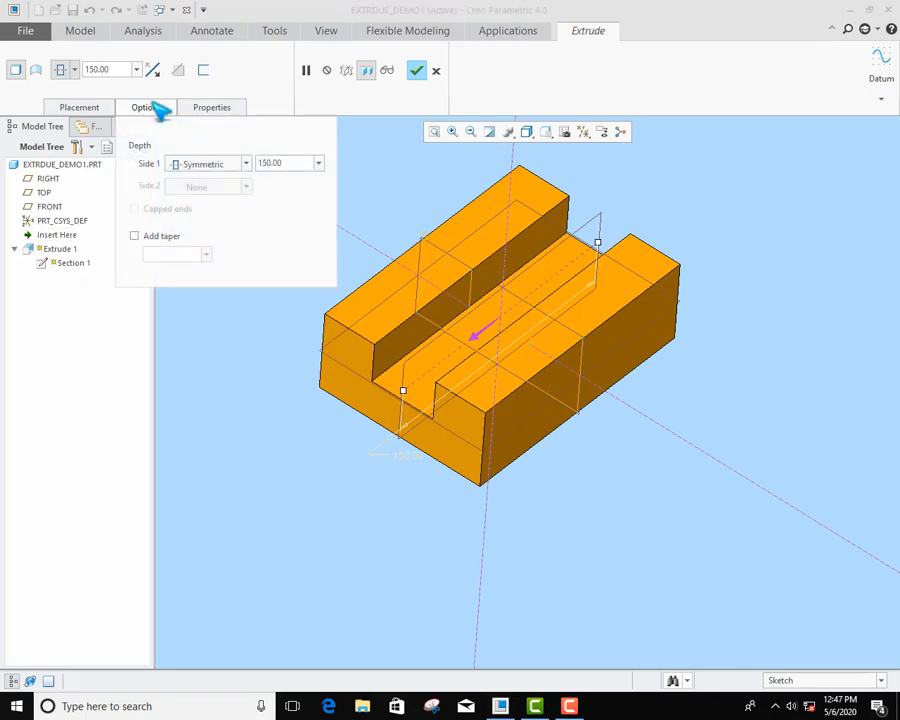
{"action": "left_click", "coordinate": [247, 164]}
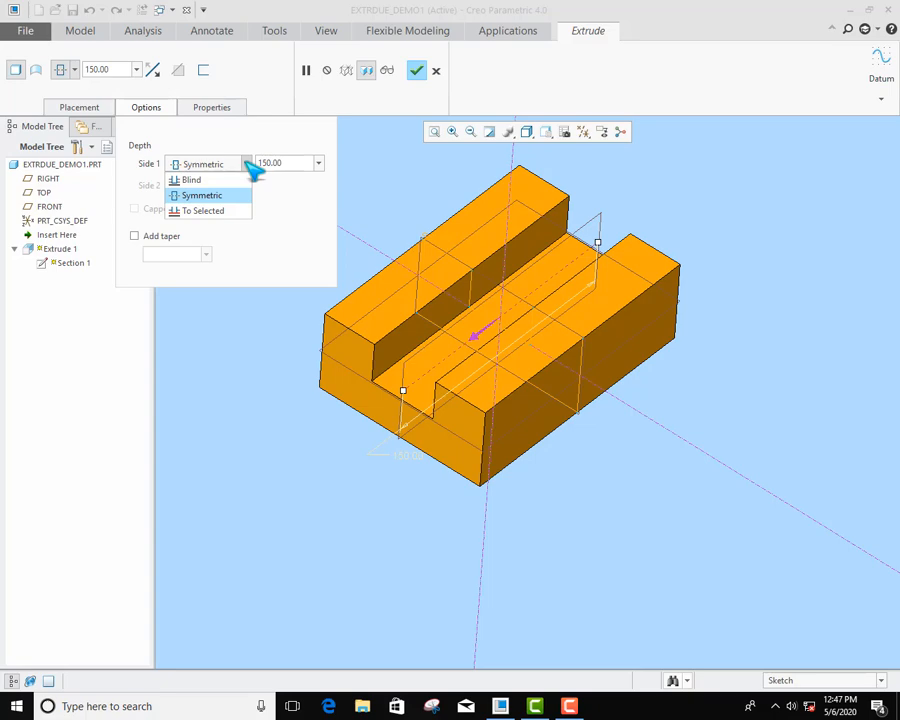
{"action": "left_click", "coordinate": [183, 180]}
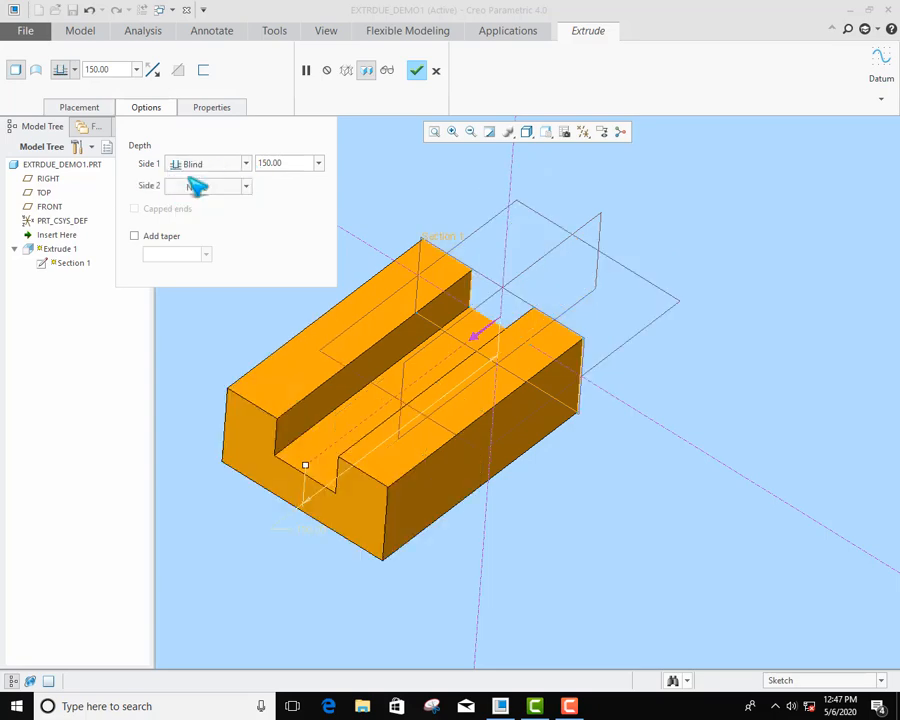
{"action": "double_click", "coordinate": [288, 163]}
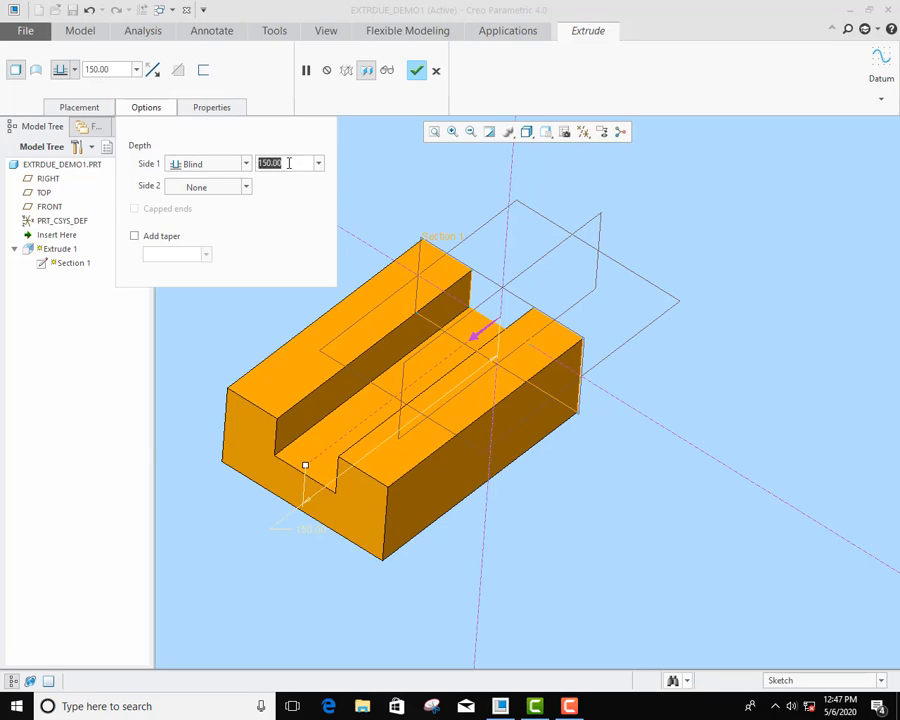
{"action": "type", "text": "100"}
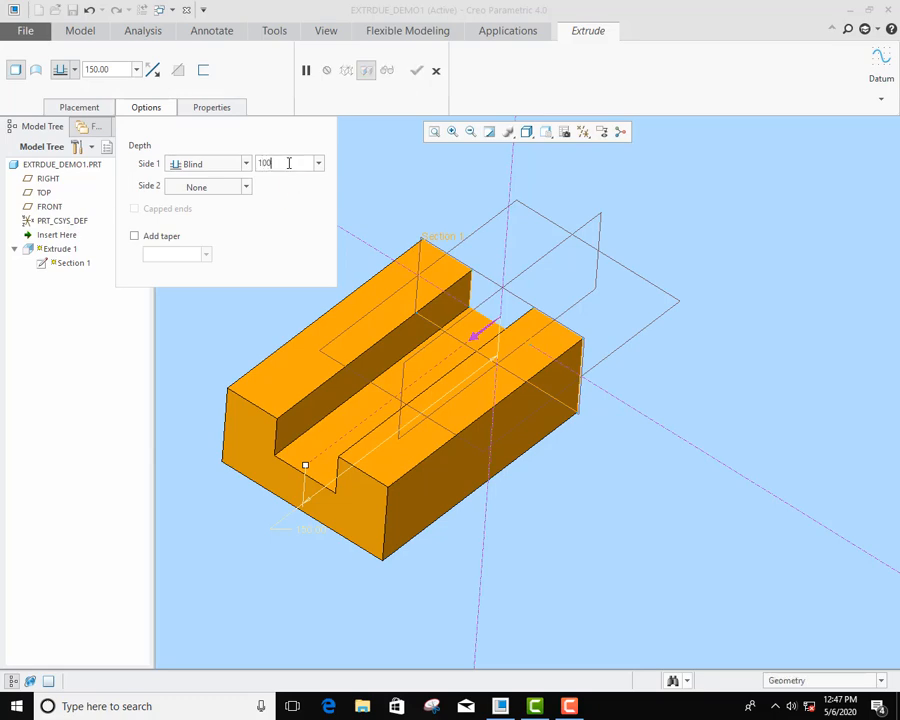
{"action": "key", "text": "Return"}
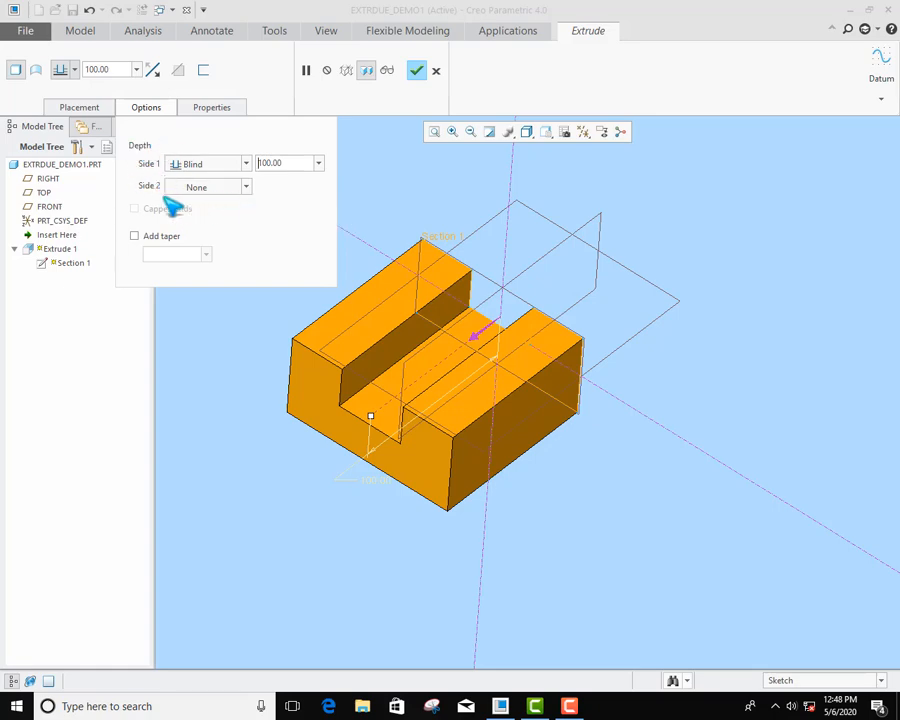
Step: Extrude side 2 with a Blind depth of 40 and accept the redefined feature
{"action": "left_click", "coordinate": [246, 187]}
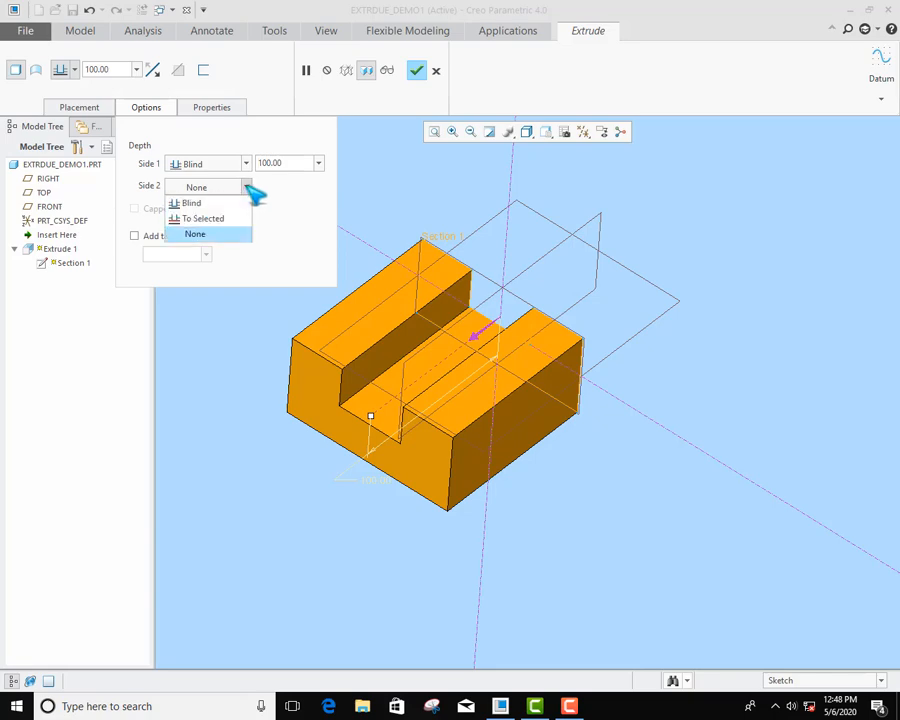
{"action": "left_click", "coordinate": [228, 204]}
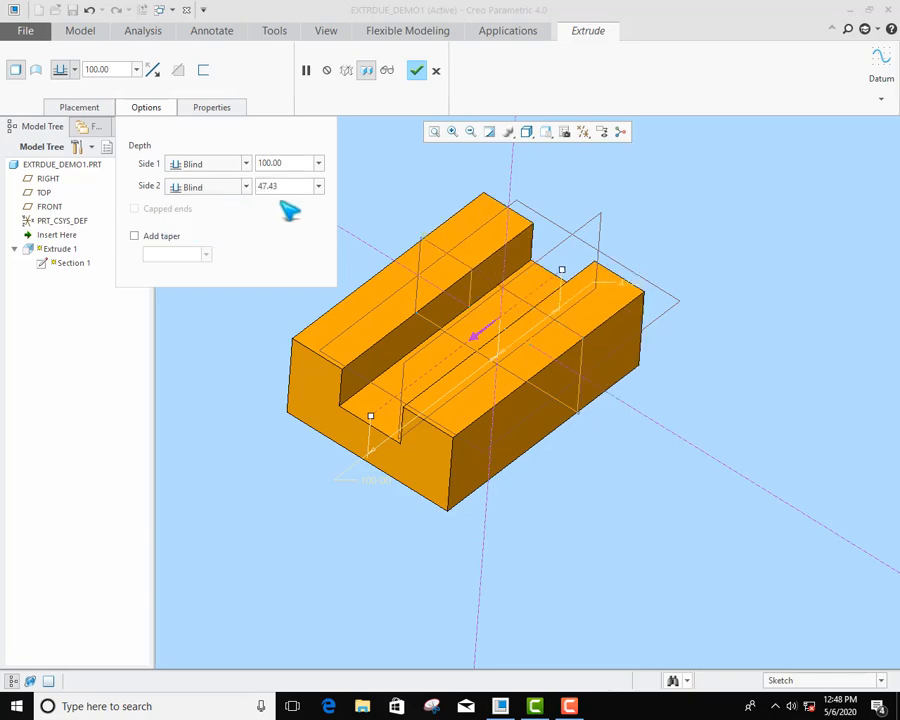
{"action": "left_click", "coordinate": [288, 186]}
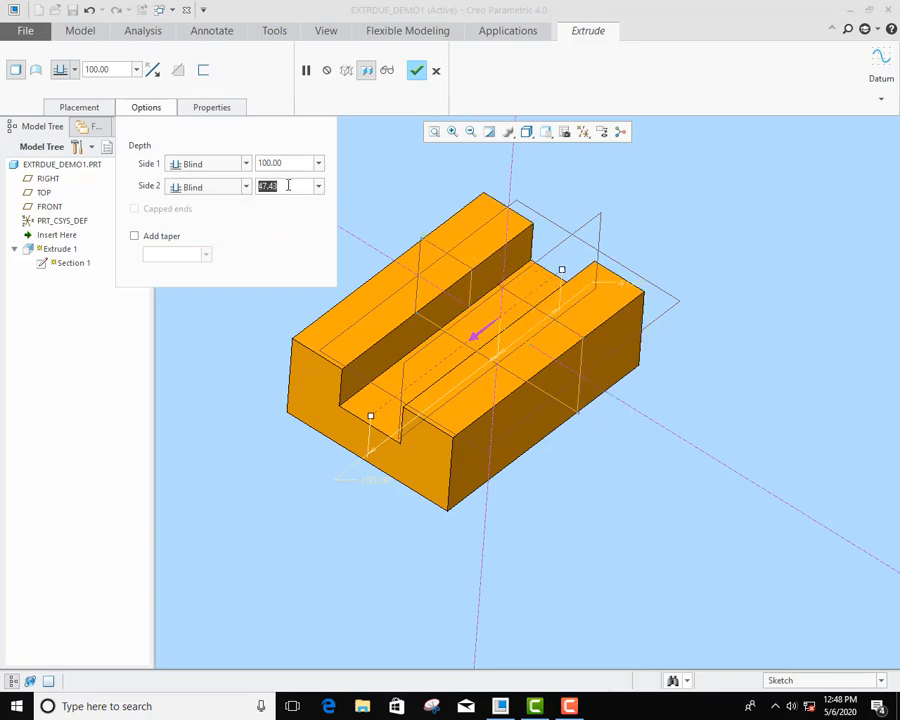
{"action": "type", "text": "40"}
{"action": "key", "text": "Return"}
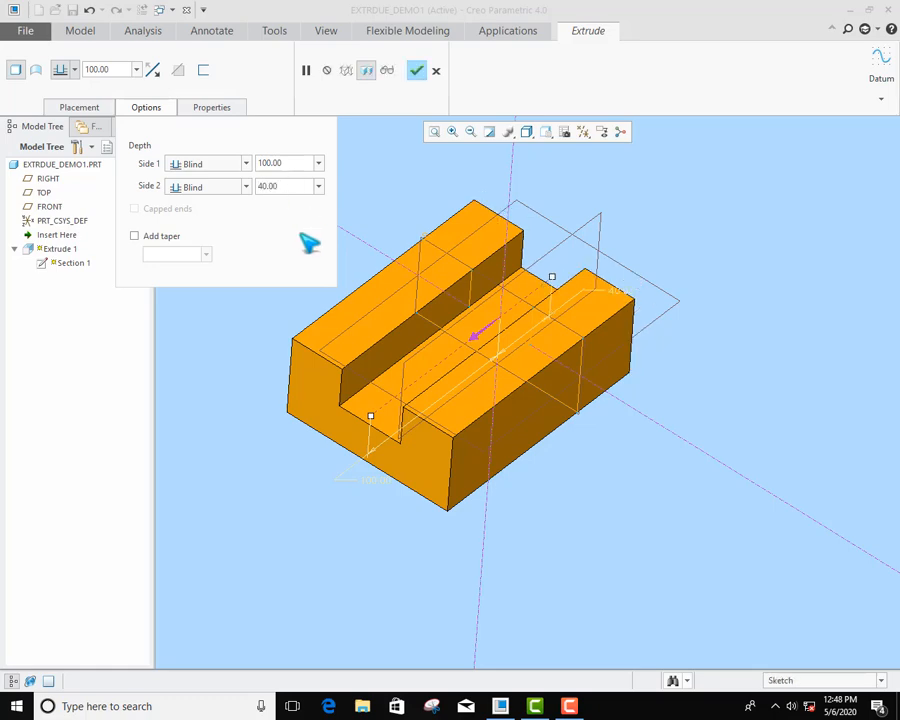
{"action": "left_click", "coordinate": [419, 71]}
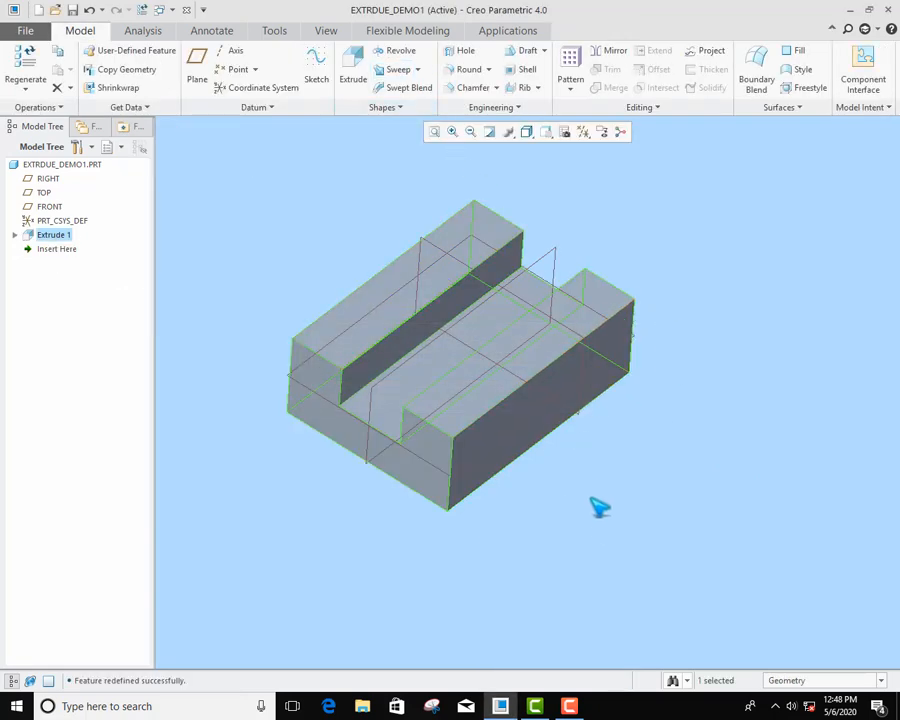
Step: Redefine Extrude 1 to add a taper and inspect the tapered preview from above
{"action": "right_click", "coordinate": [65, 240]}
{"action": "left_click", "coordinate": [94, 177]}
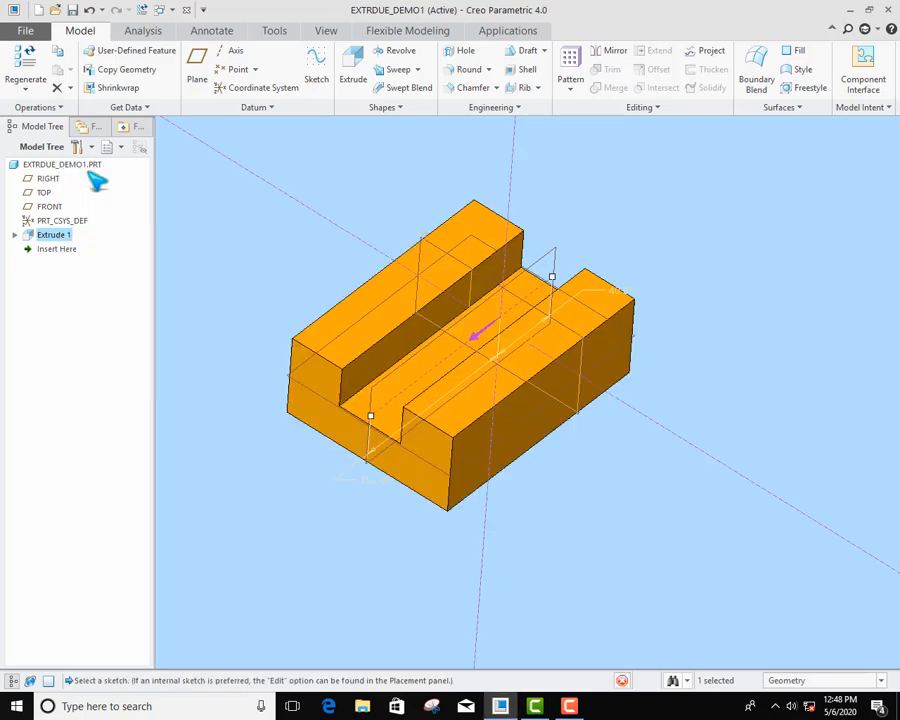
{"action": "left_click", "coordinate": [150, 108]}
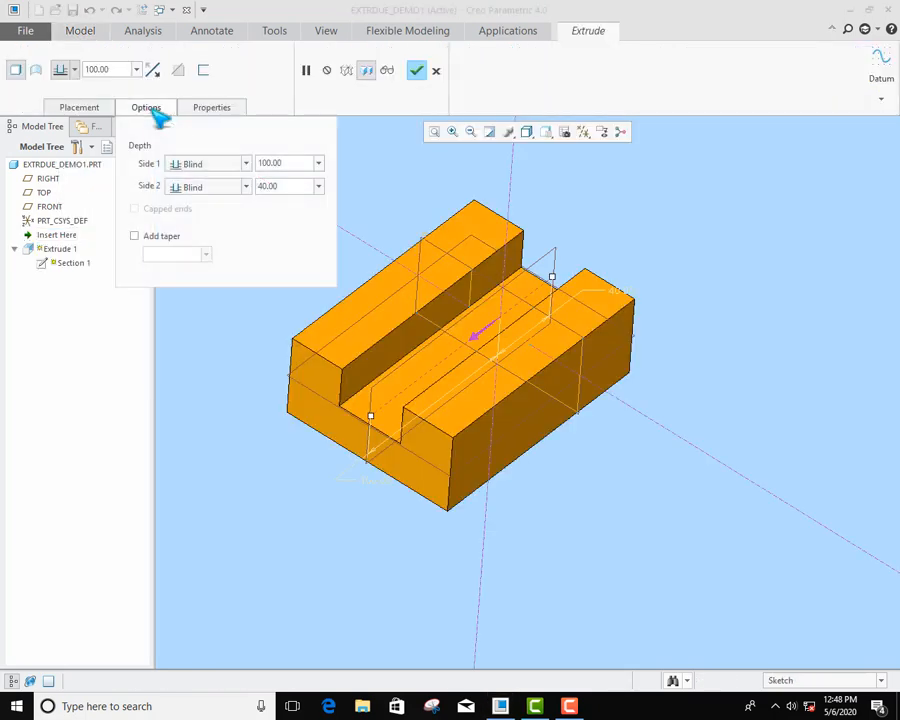
{"action": "left_click", "coordinate": [135, 237]}
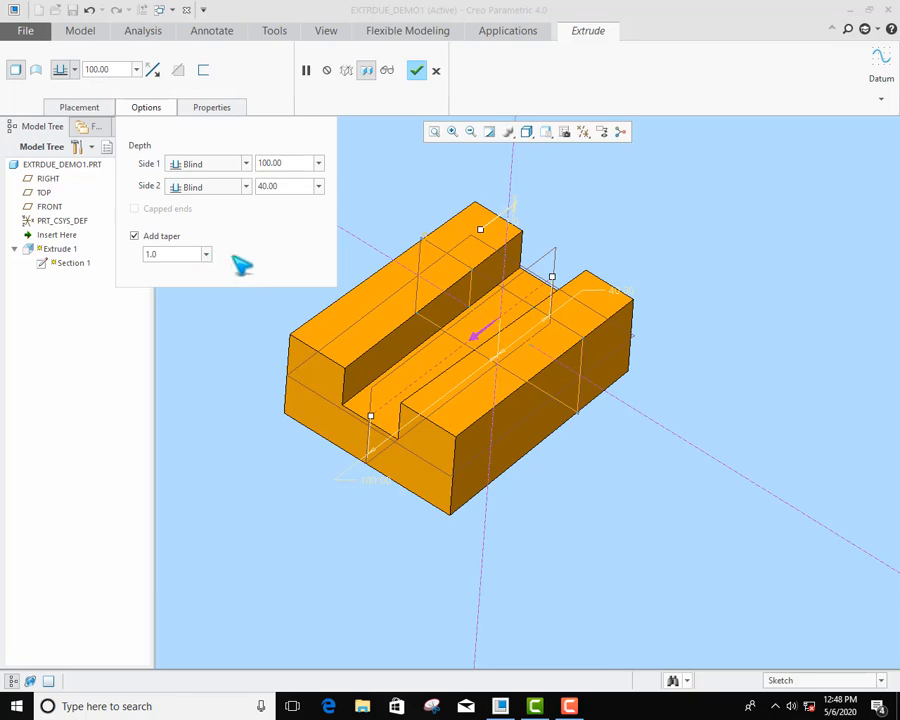
{"action": "scroll", "coordinate": [743, 364], "scroll_direction": "down", "scroll_amount": 3}
{"action": "mouse_move", "coordinate": [743, 364]}
{"action": "middle_mouse_down"}
{"action": "mouse_move", "coordinate": [737, 382]}
{"action": "mouse_move", "coordinate": [673, 291]}
{"action": "middle_mouse_up"}
{"action": "scroll", "coordinate": [607, 261], "scroll_direction": "up", "scroll_amount": 3}
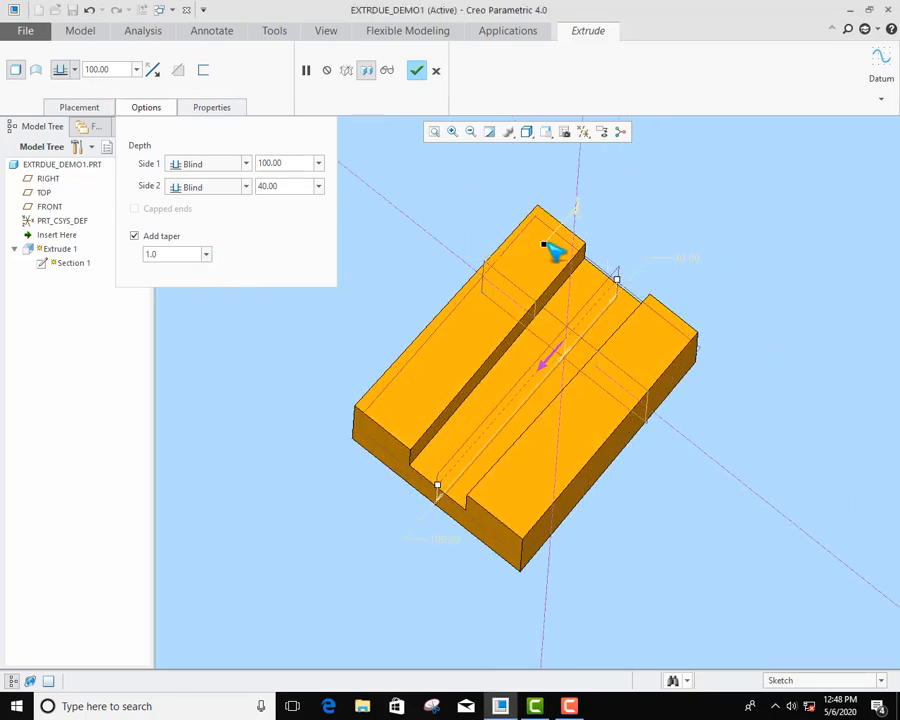
{"action": "left_click_drag", "start_coordinate": [548, 244], "coordinate": [550, 246]}
Step: Set the extrusion's taper angle to 2 degrees, accept the feature and clear the selection
{"action": "double_click", "coordinate": [171, 255]}
{"action": "type", "text": "2"}
{"action": "key", "text": "Return"}
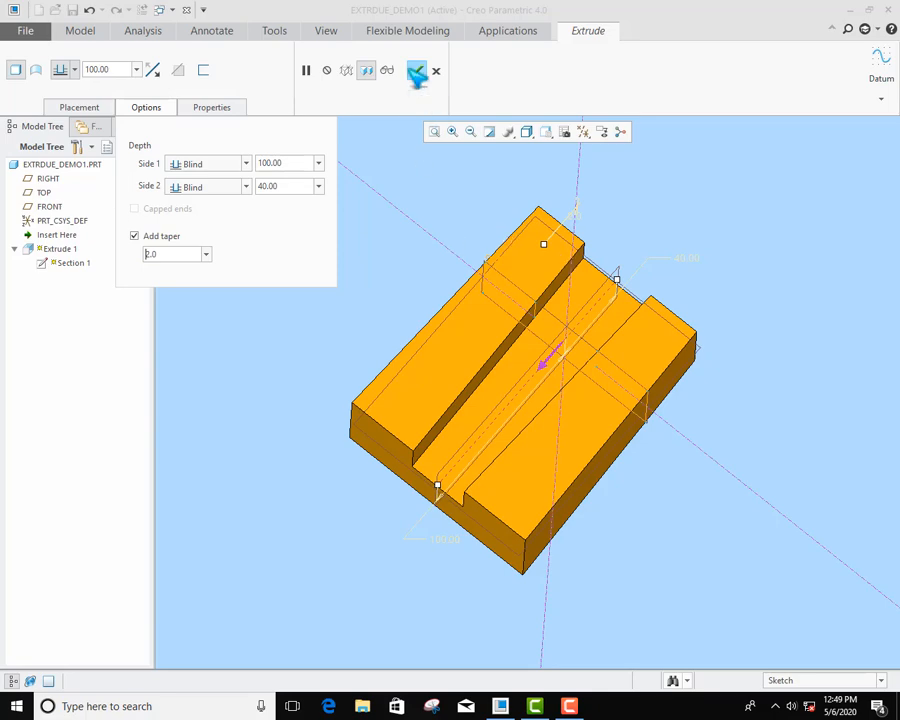
{"action": "left_click", "coordinate": [416, 71]}
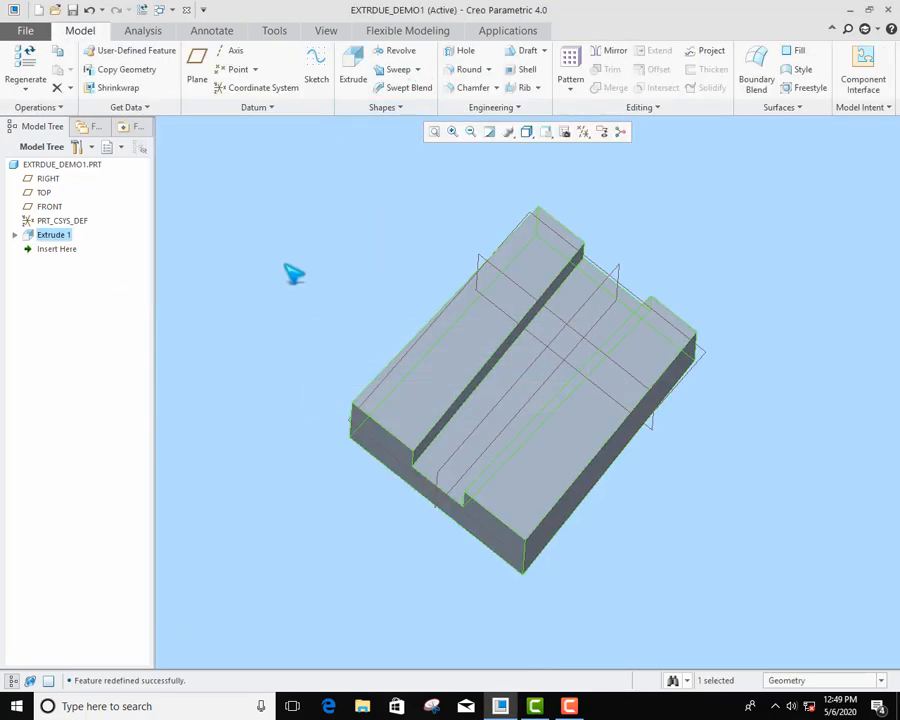
{"action": "left_click", "coordinate": [298, 272]}
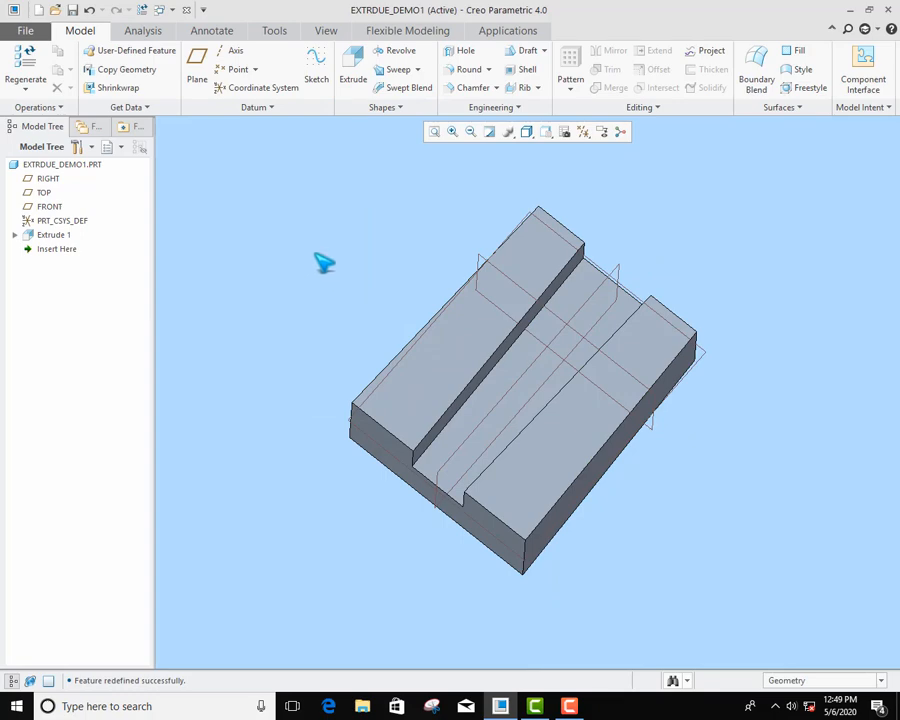
Step: Rename the feature Extrude 1 as TAPERD_PART in its definition and accept the change
{"action": "left_click", "coordinate": [46, 236]}
{"action": "left_click", "coordinate": [84, 152]}
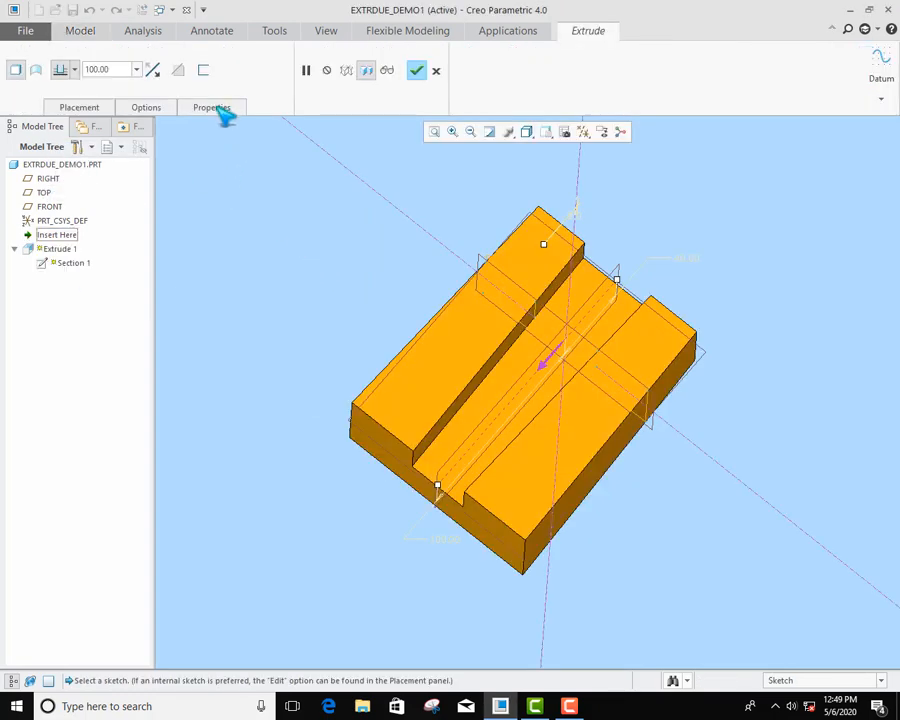
{"action": "left_click", "coordinate": [219, 110]}
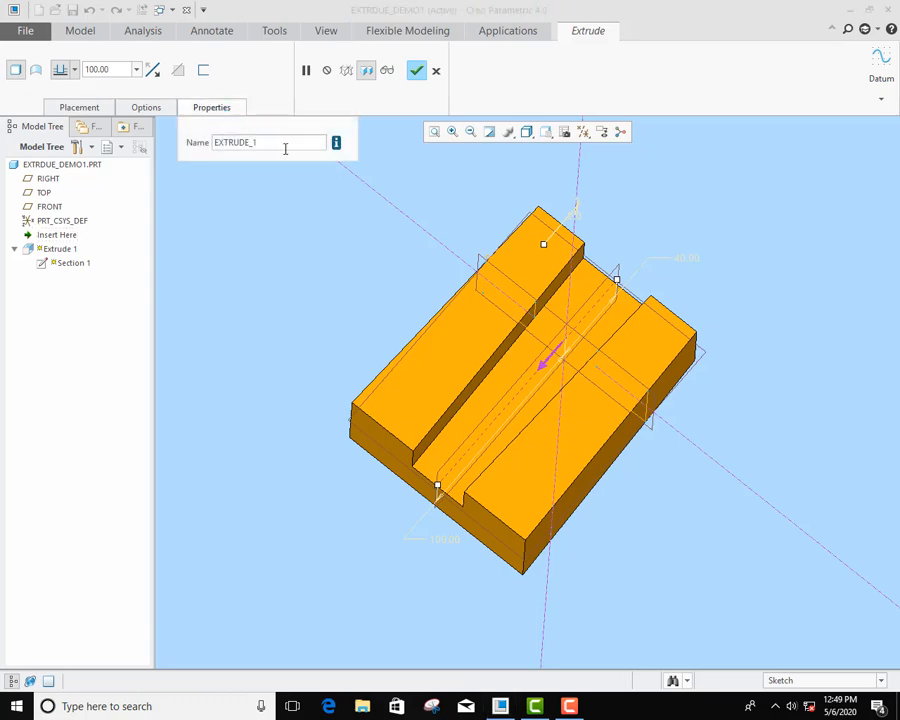
{"action": "left_click_drag", "start_coordinate": [273, 143], "coordinate": [203, 142]}
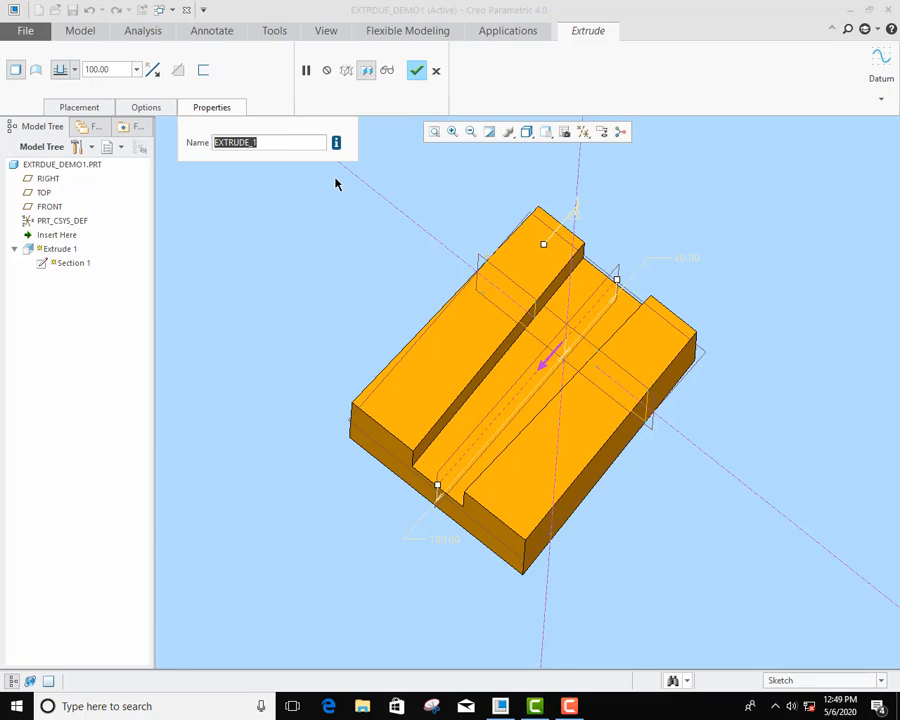
{"action": "type", "text": "tapere"}
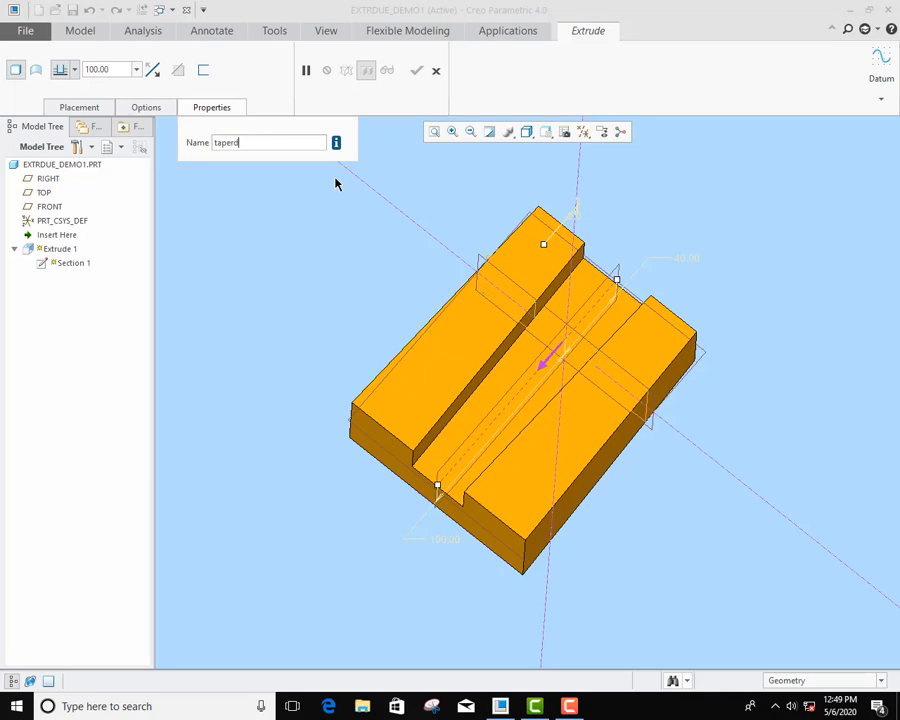
{"action": "type", "text": "_part"}
{"action": "key", "text": "Return"}
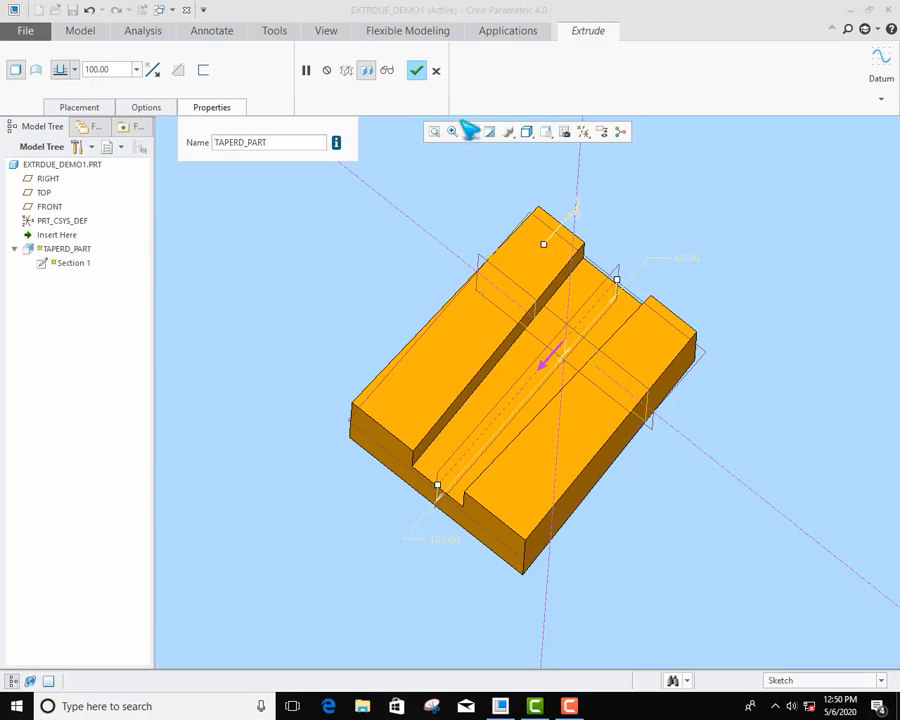
{"action": "left_click", "coordinate": [416, 70]}
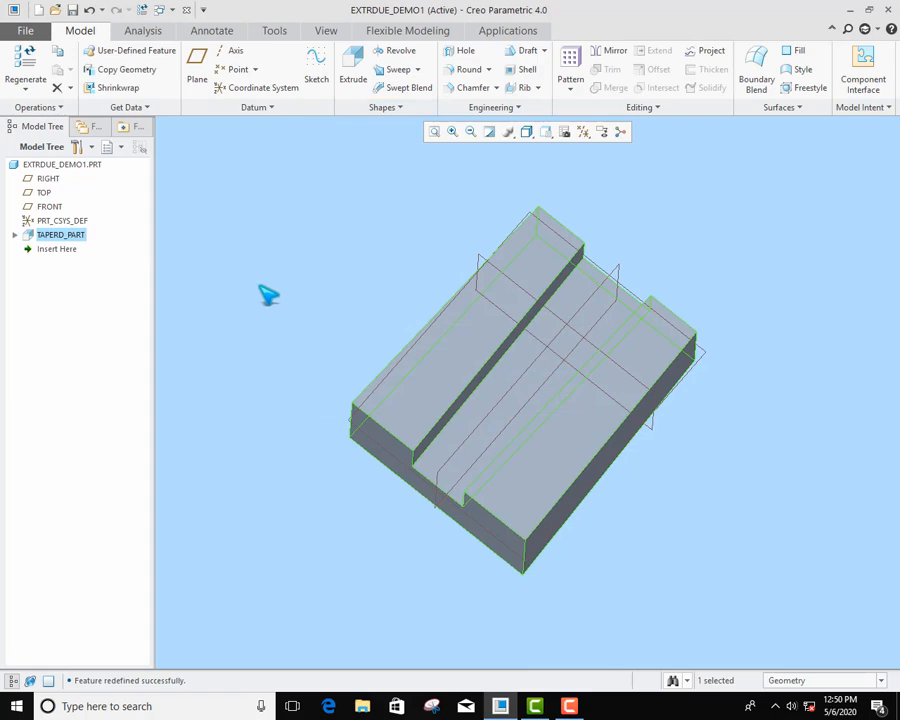